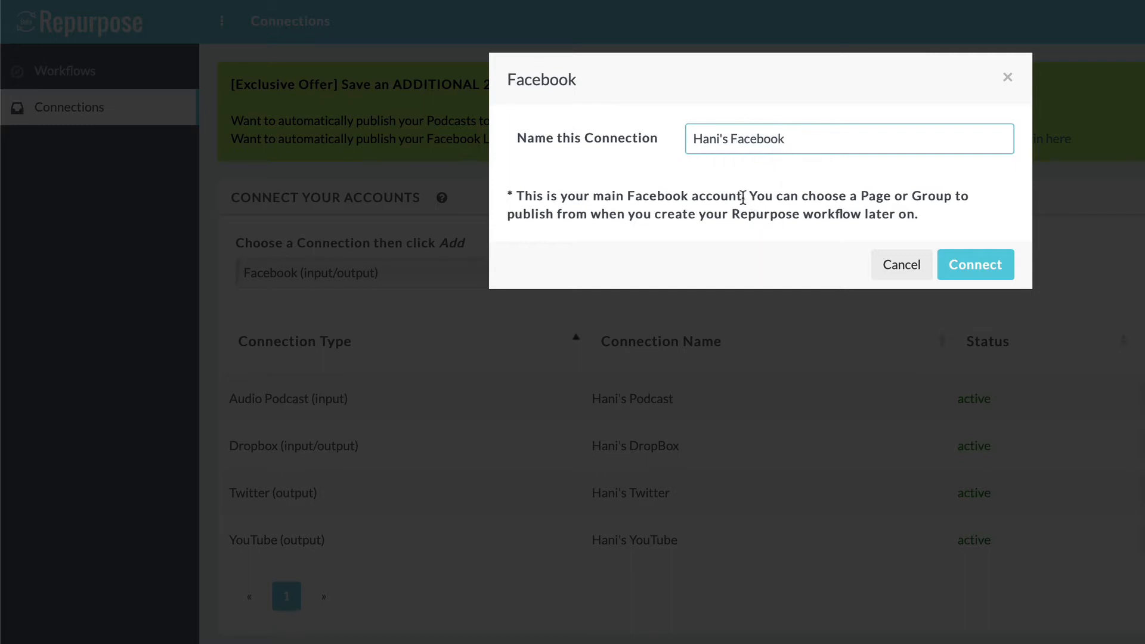
Step: Connect the main Facebook account using the connection name already filled in, and finish the connection setup
{"action": "left_click_drag", "start_coordinate": [742, 195], "coordinate": [515, 195]}
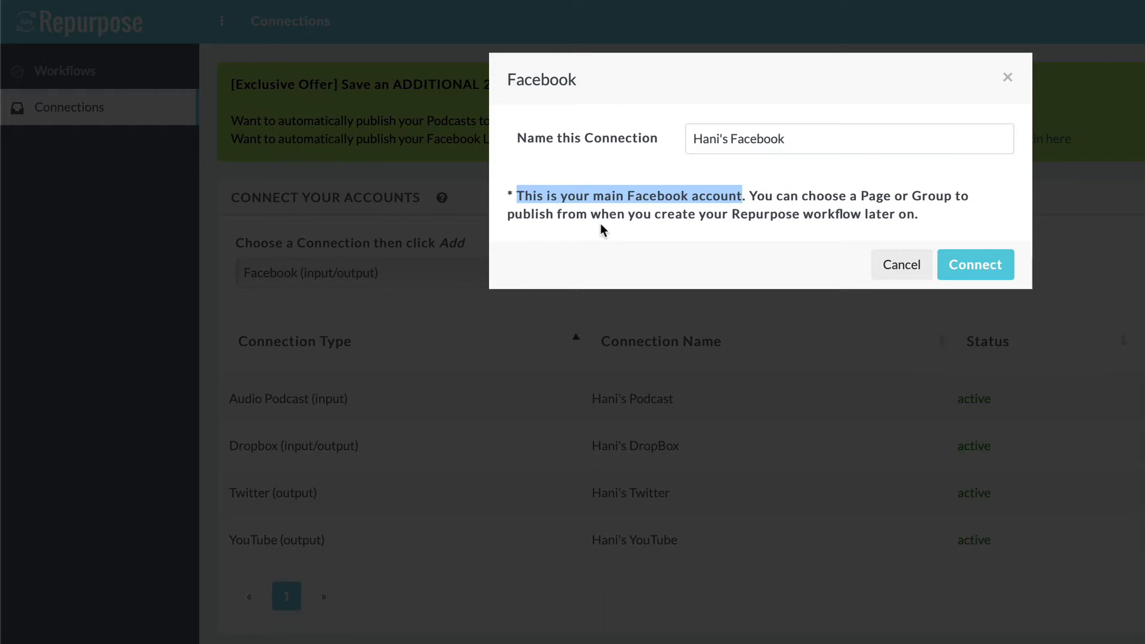
{"action": "left_click", "coordinate": [986, 267]}
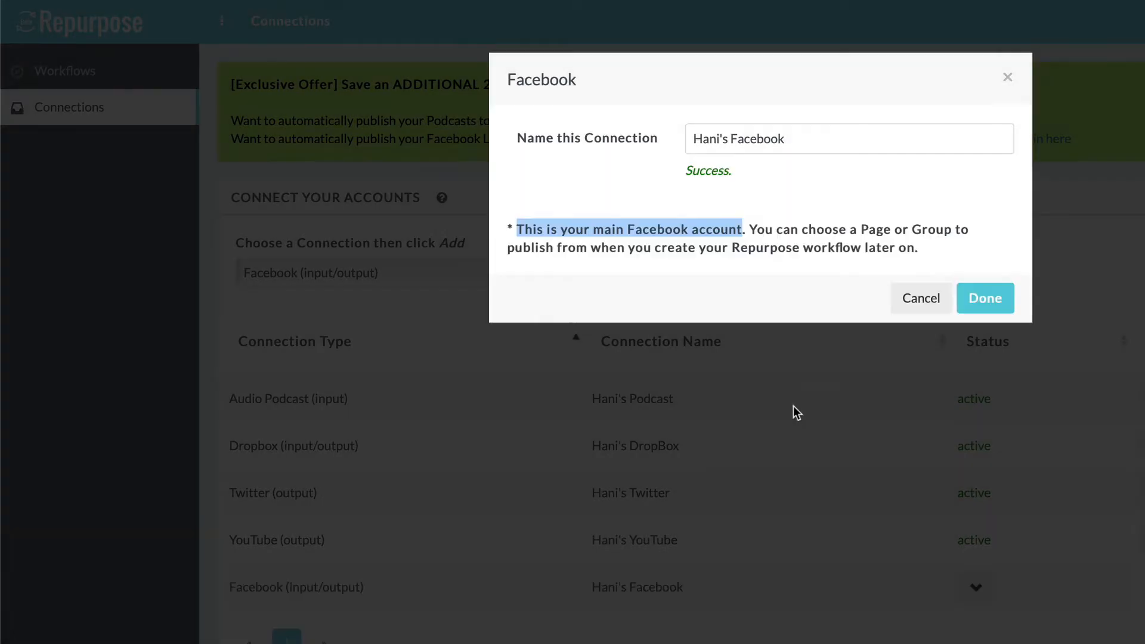
{"action": "left_click", "coordinate": [983, 302]}
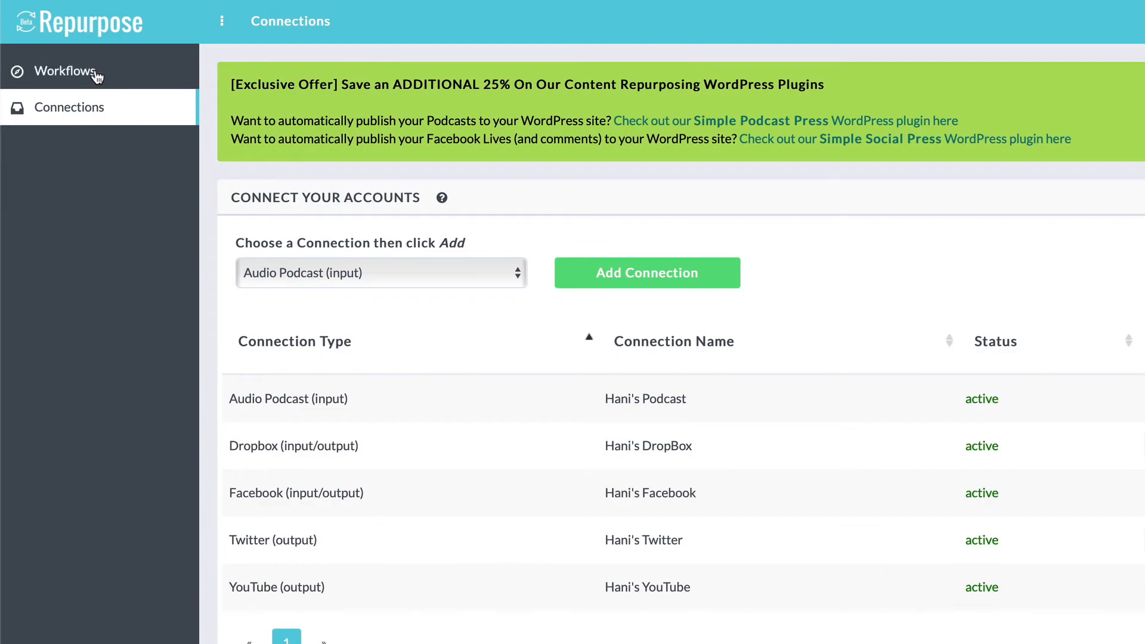
Step: Start a new Repurpose workflow named "Podcast to Facebook Page (Square) - Snippets"
{"action": "left_click", "coordinate": [90, 73]}
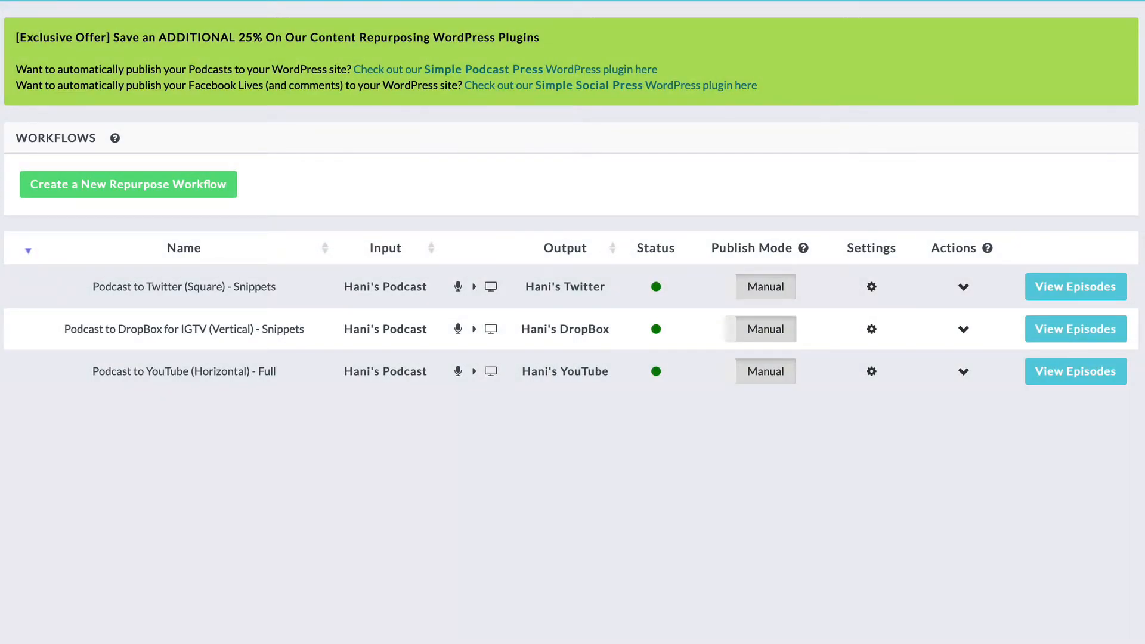
{"action": "left_click", "coordinate": [102, 190]}
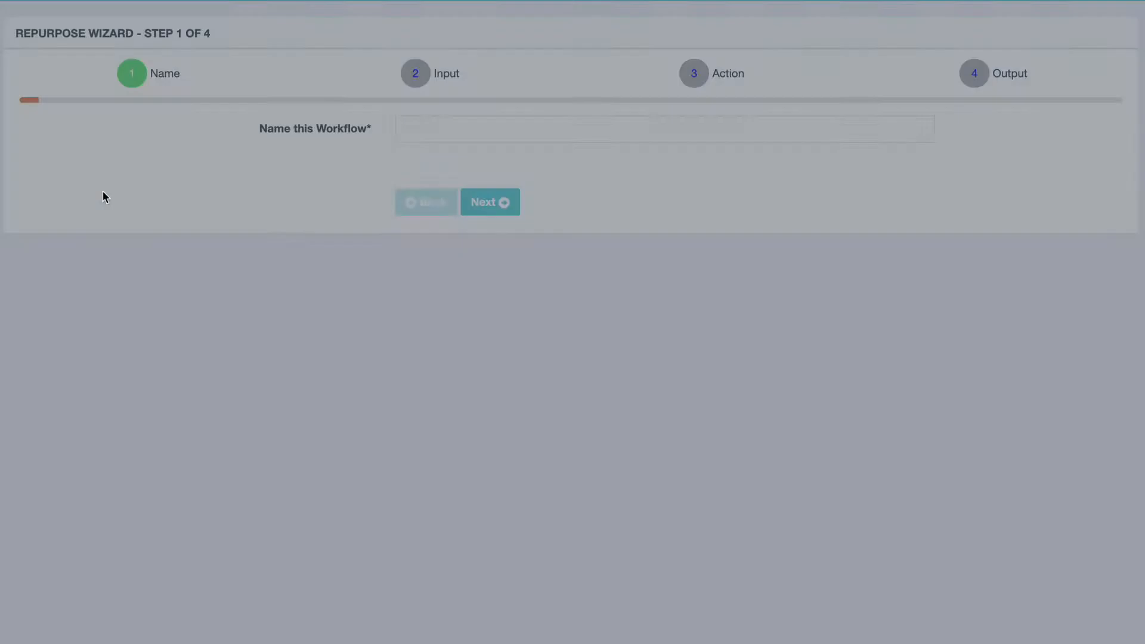
{"action": "left_click", "coordinate": [418, 138]}
{"action": "type", "text": "Podcast to Facebook Page (Square) - Snippets"}
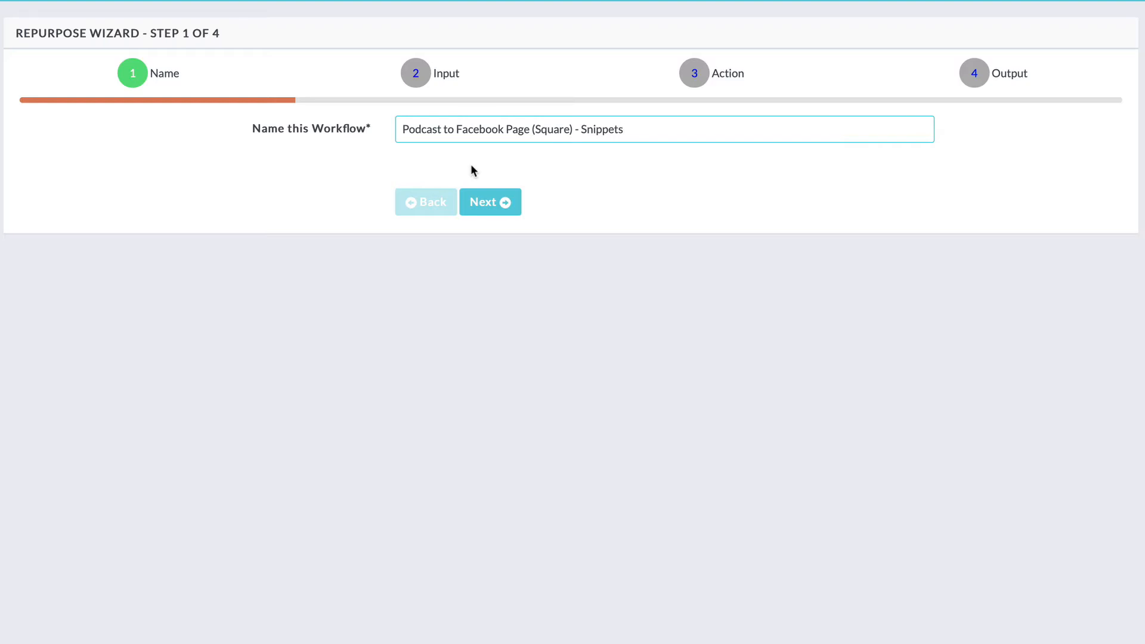
{"action": "left_click", "coordinate": [481, 199]}
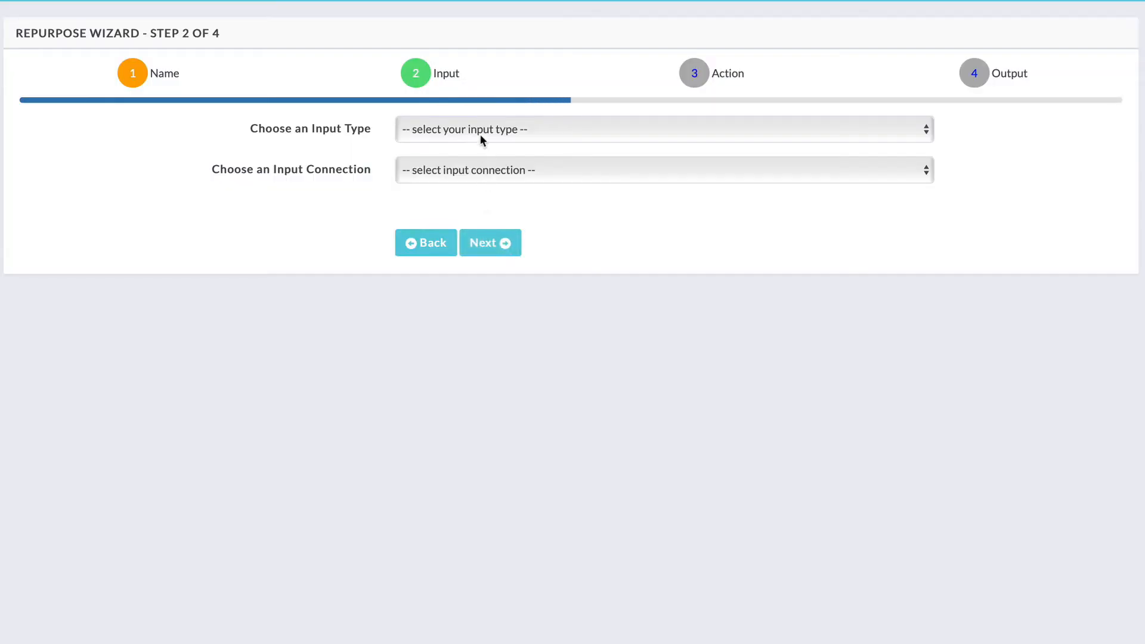
Step: Set the workflow's input type to Audio Podcast Feed and its Convert Audio to Video action to Snippets
{"action": "left_click", "coordinate": [481, 136]}
{"action": "left_click", "coordinate": [474, 145]}
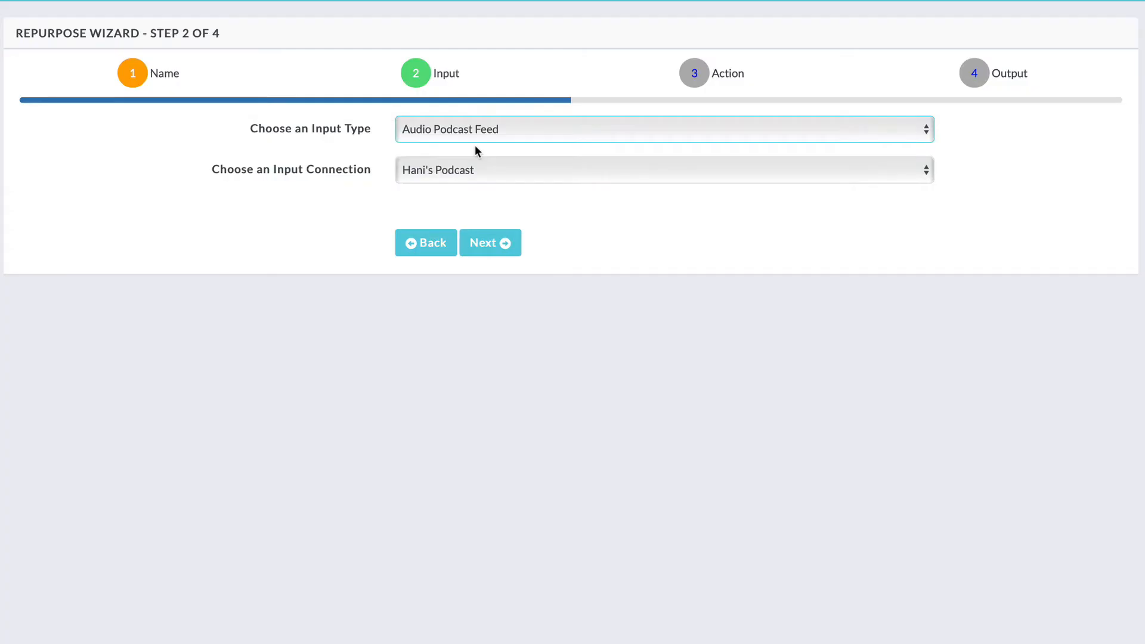
{"action": "left_click", "coordinate": [477, 245]}
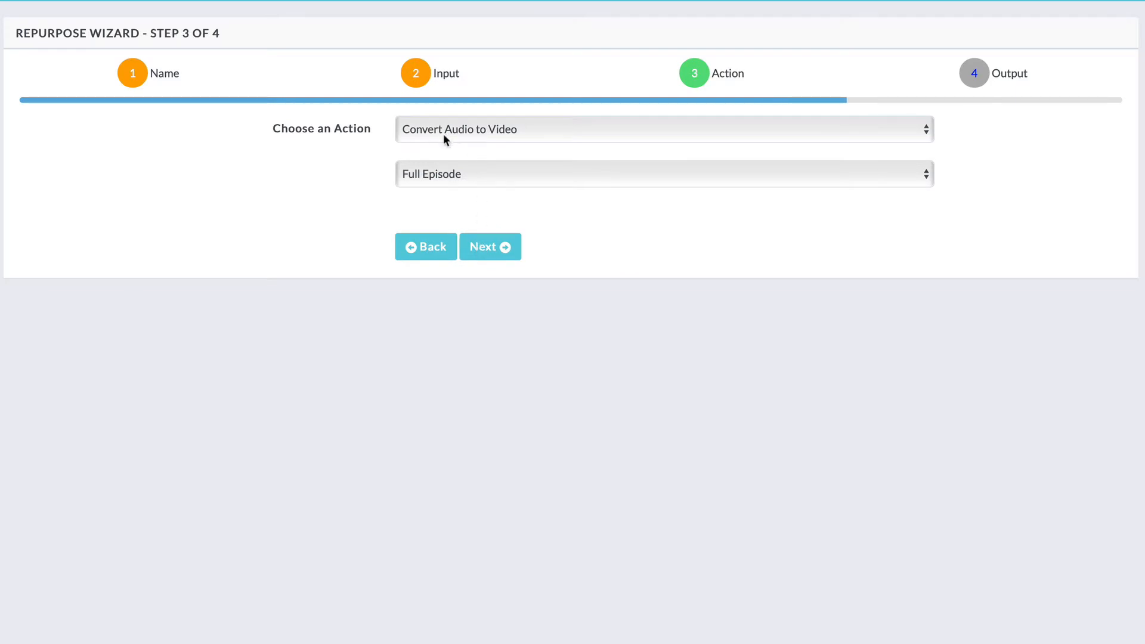
{"action": "left_click", "coordinate": [458, 171]}
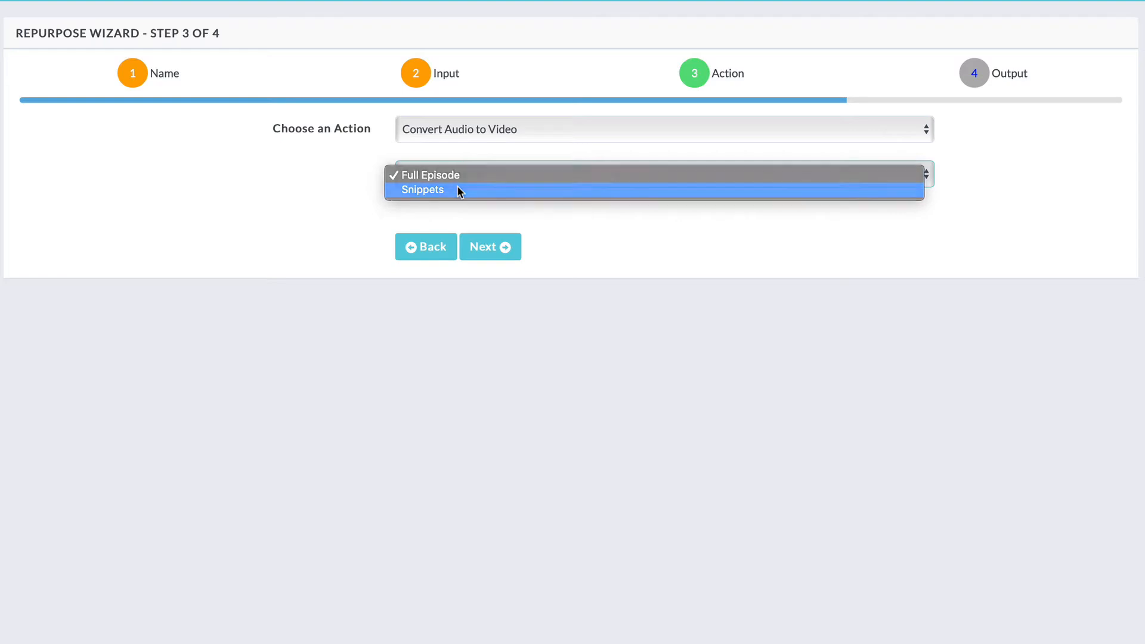
{"action": "left_click", "coordinate": [456, 189]}
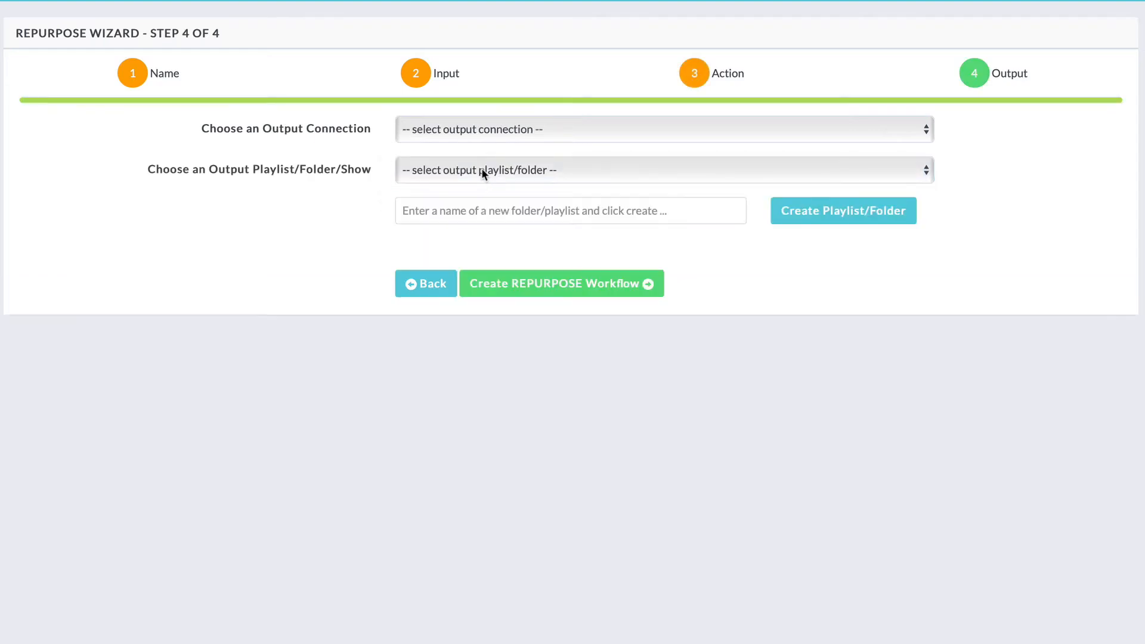
Step: Set the workflow's output to the Facebook connection with the page "Test Page for HM", and create the workflow
{"action": "left_click", "coordinate": [479, 130]}
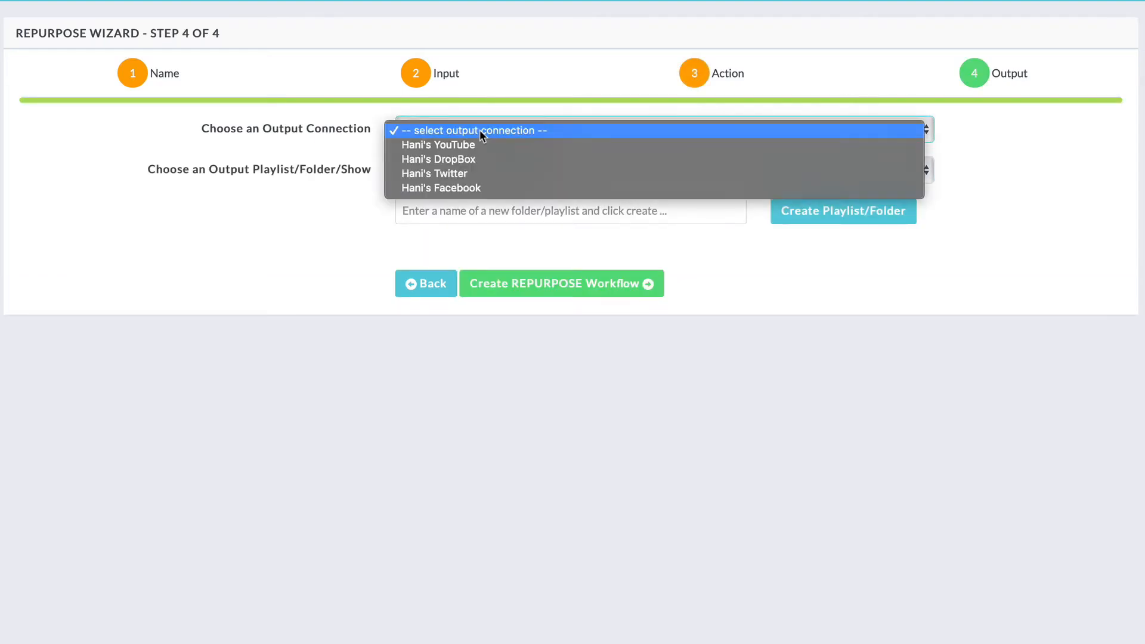
{"action": "left_click", "coordinate": [473, 188]}
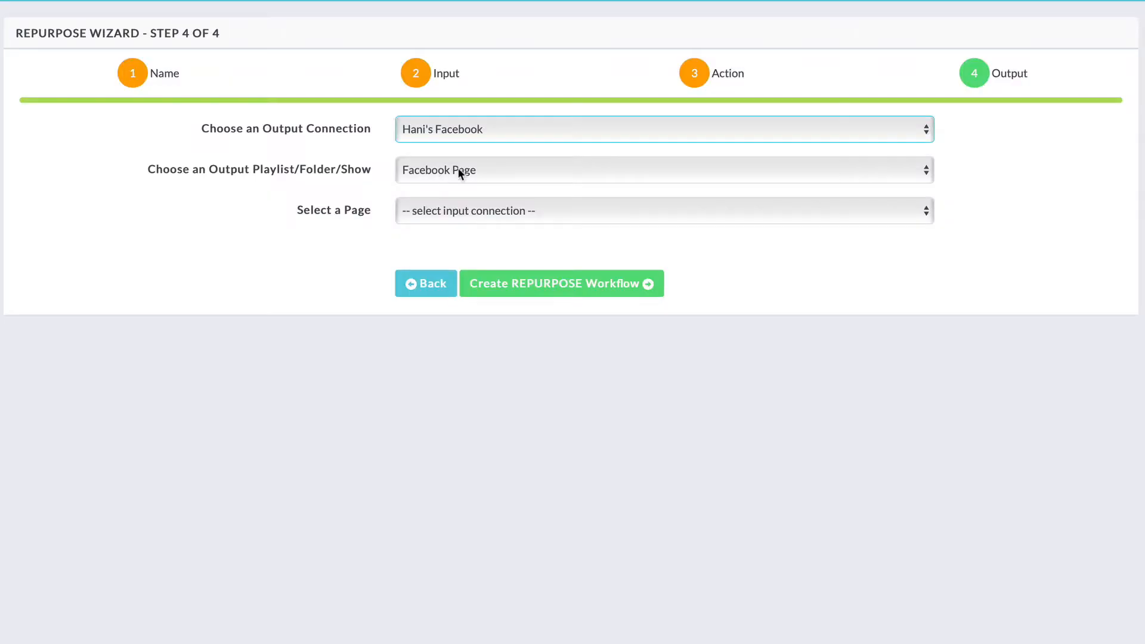
{"action": "left_click", "coordinate": [477, 215]}
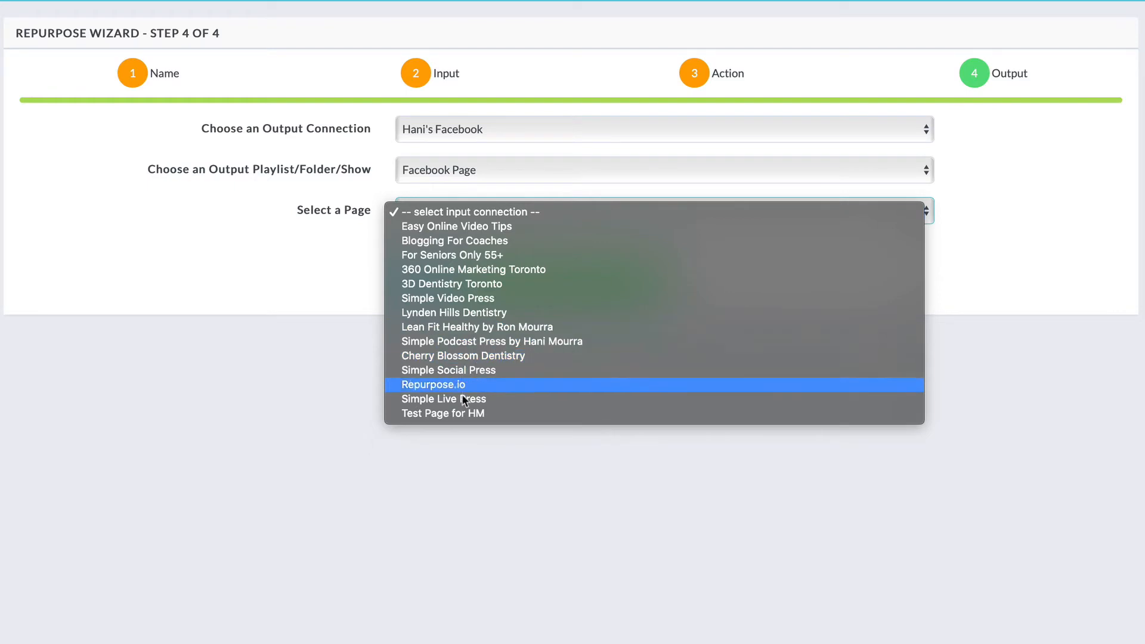
{"action": "left_click", "coordinate": [463, 415]}
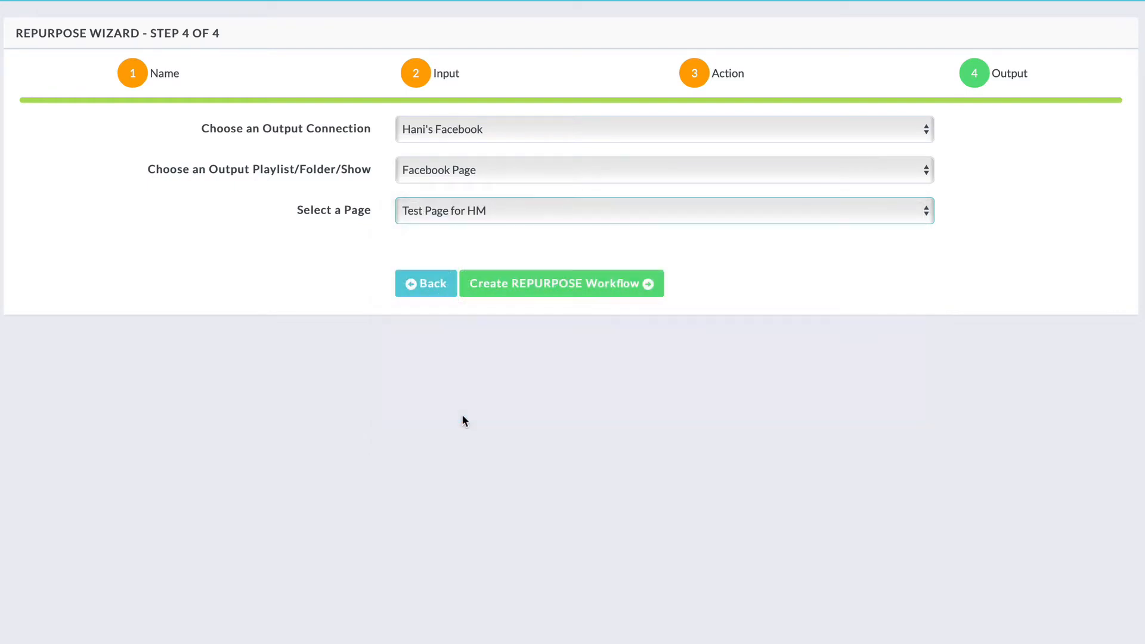
{"action": "left_click", "coordinate": [550, 282]}
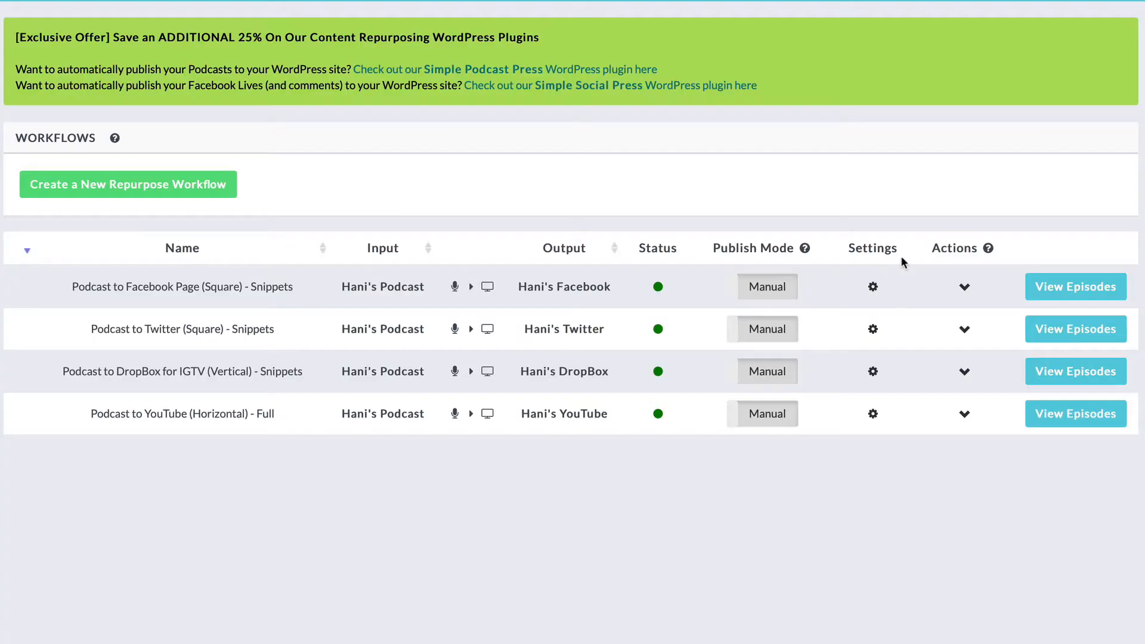
Step: View the episodes of the "Podcast to Facebook Page (Square) - Snippets" workflow and open its settings
{"action": "left_click", "coordinate": [1073, 287]}
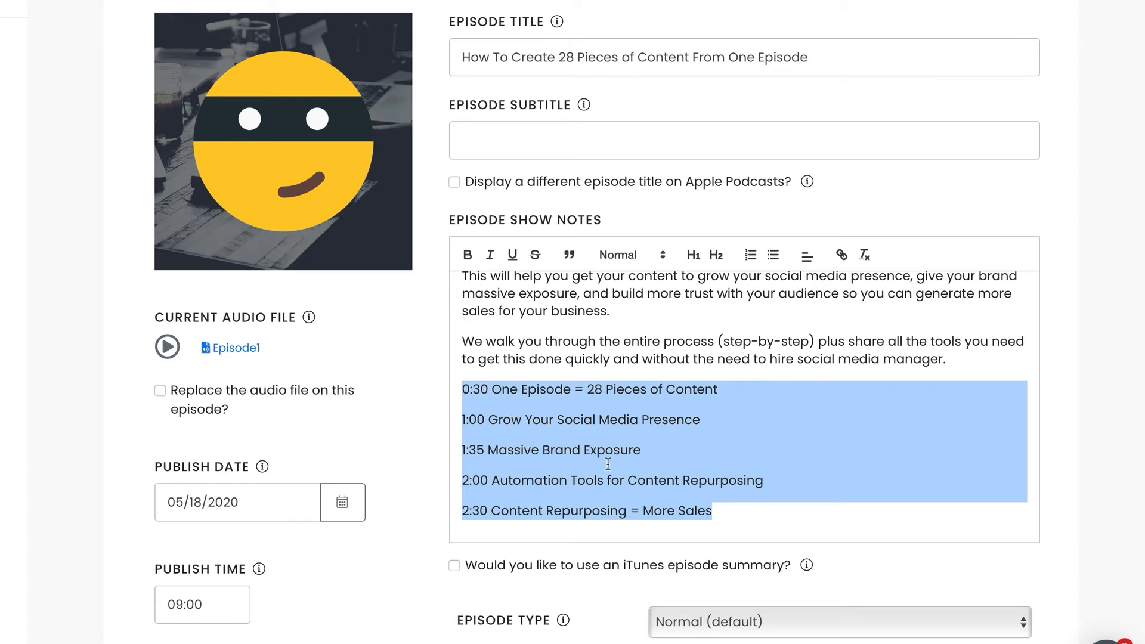
{"action": "mouse_move", "coordinate": [253, 107]}
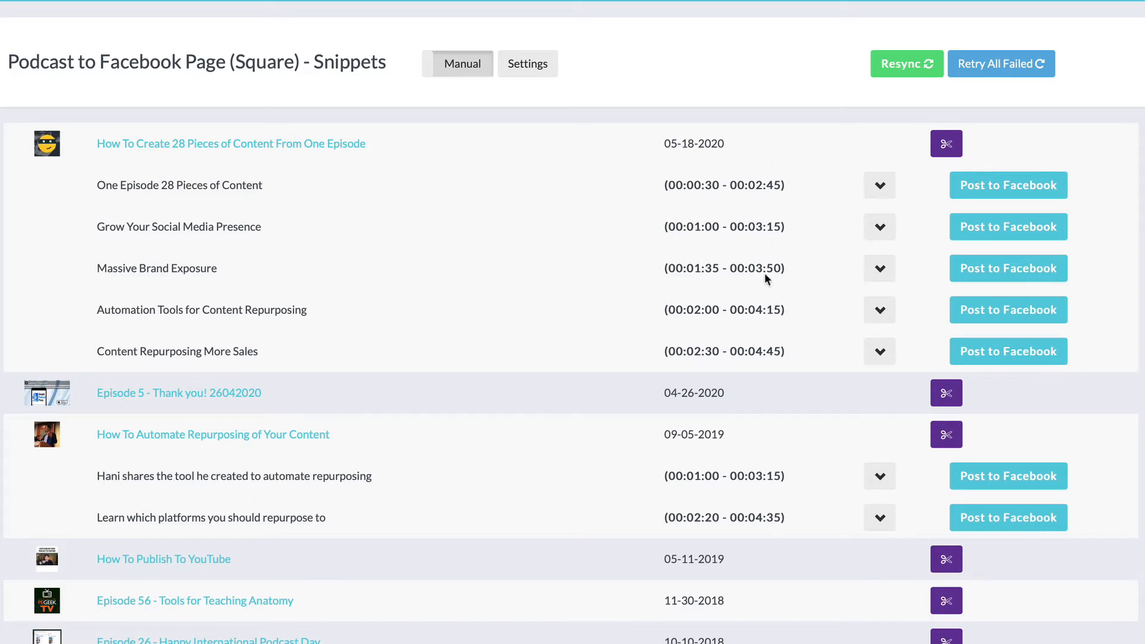
{"action": "left_click", "coordinate": [542, 67]}
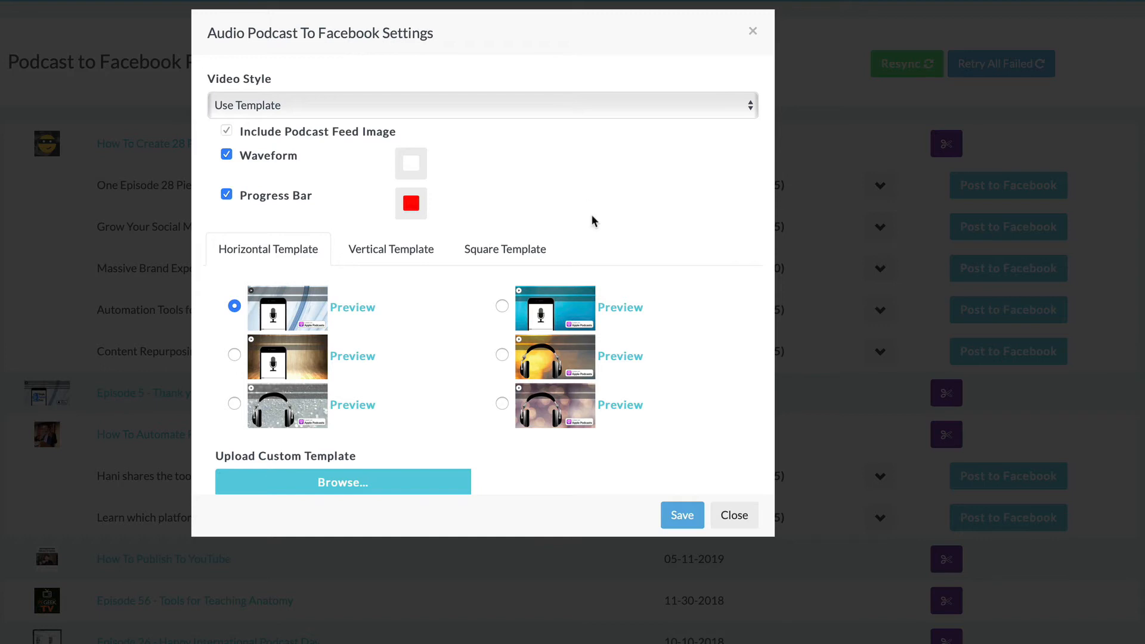
Step: Preview the dark starry square template, and select the plain teal square template for the snippet videos
{"action": "scroll", "coordinate": [591, 214], "scroll_direction": "down", "scroll_amount": 1}
{"action": "scroll", "coordinate": [592, 215], "scroll_direction": "up", "scroll_amount": 1}
{"action": "scroll", "coordinate": [230, 197], "scroll_direction": "down", "scroll_amount": 1}
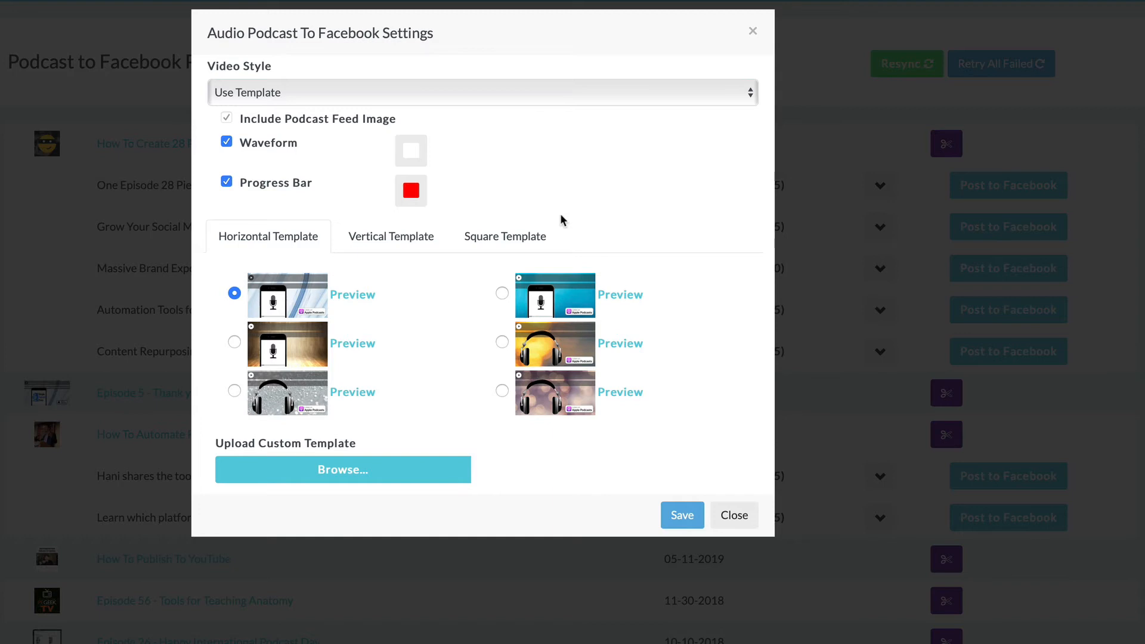
{"action": "scroll", "coordinate": [561, 216], "scroll_direction": "down", "scroll_amount": 1}
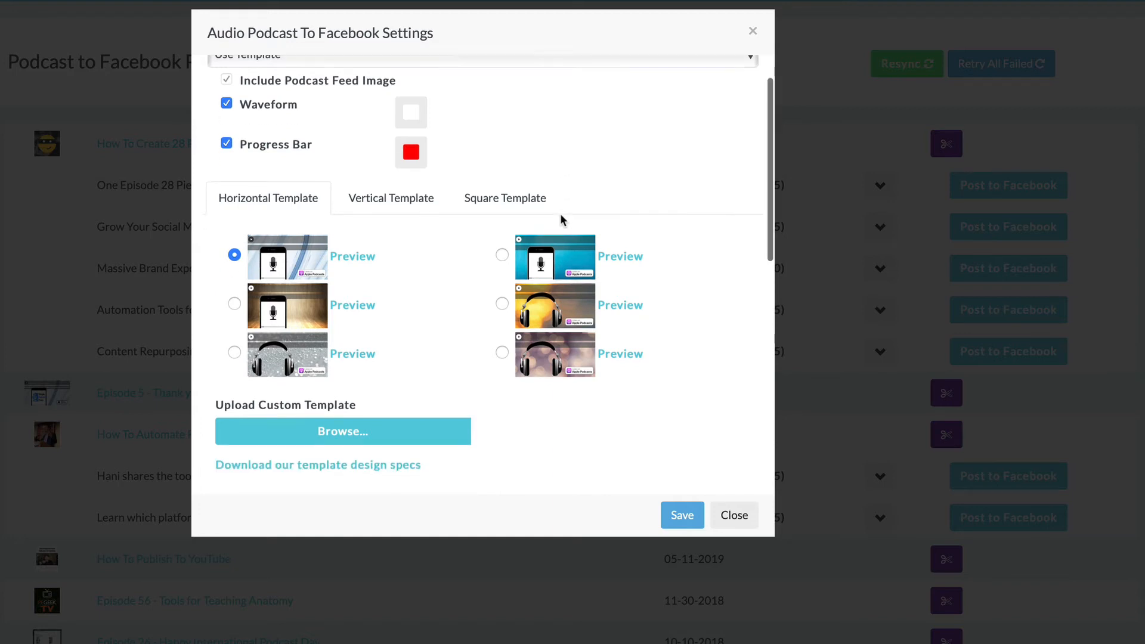
{"action": "left_click", "coordinate": [518, 206]}
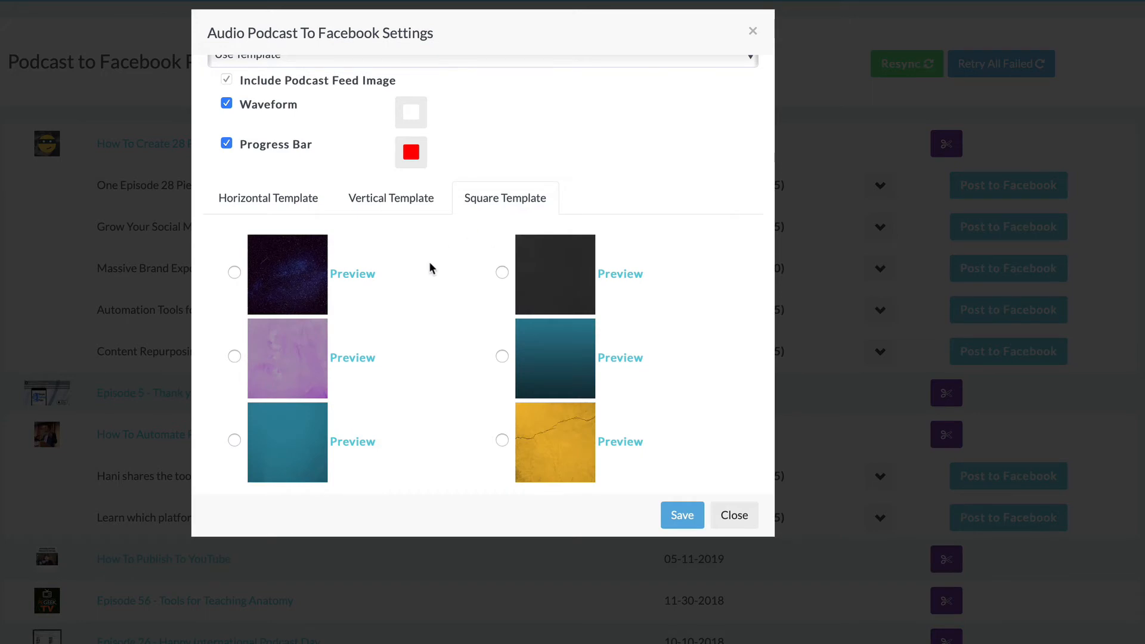
{"action": "scroll", "coordinate": [429, 266], "scroll_direction": "down", "scroll_amount": 2}
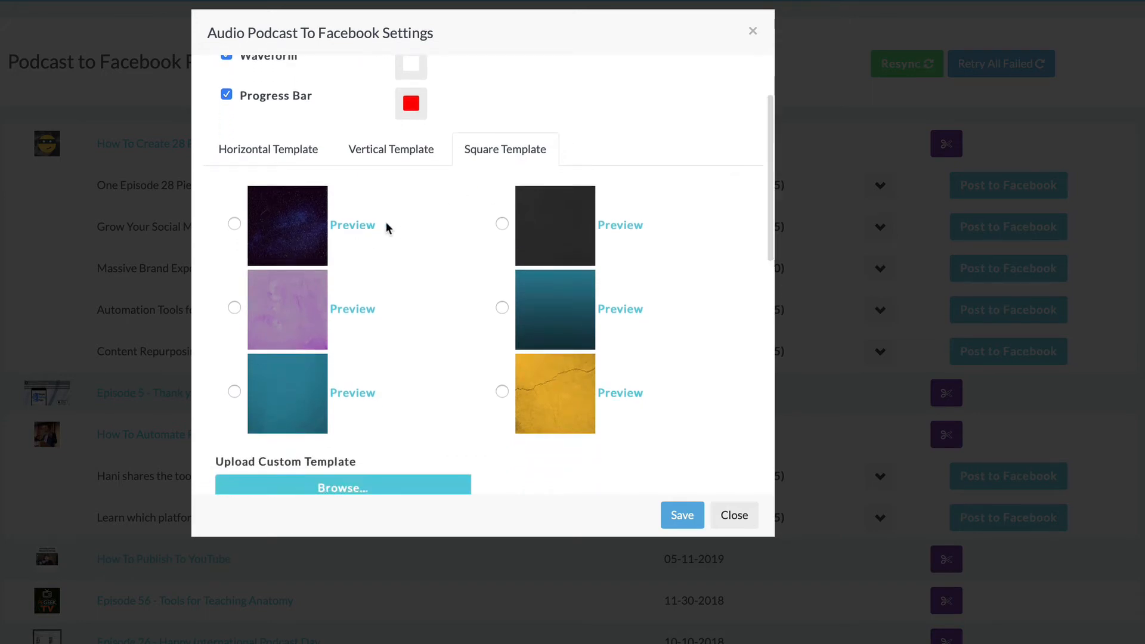
{"action": "left_click", "coordinate": [353, 226]}
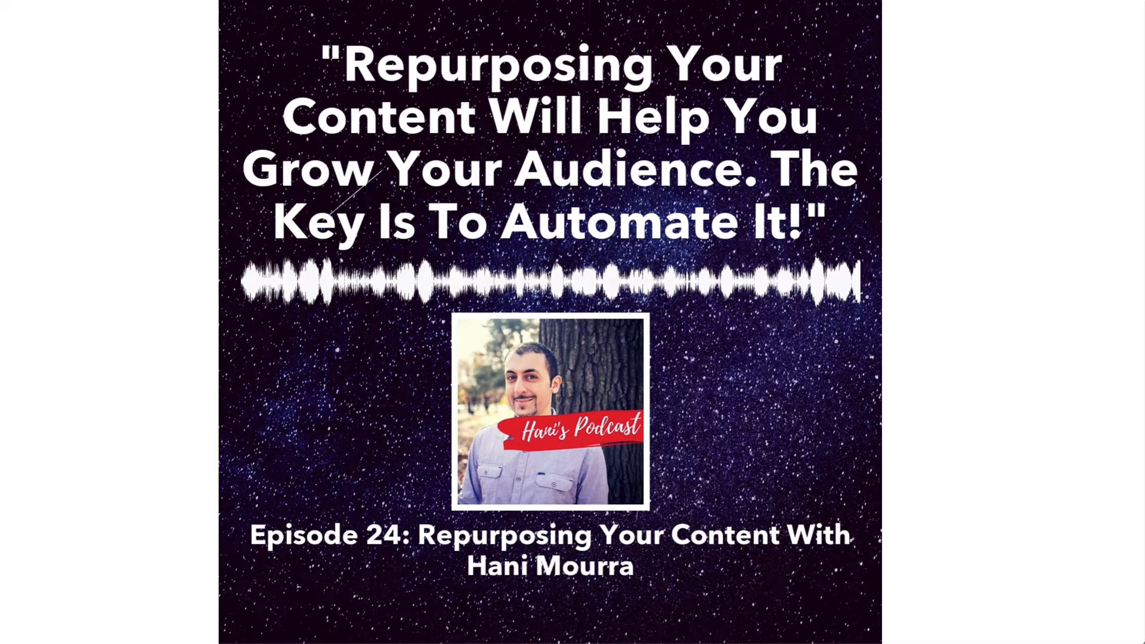
{"action": "key", "text": "Escape"}
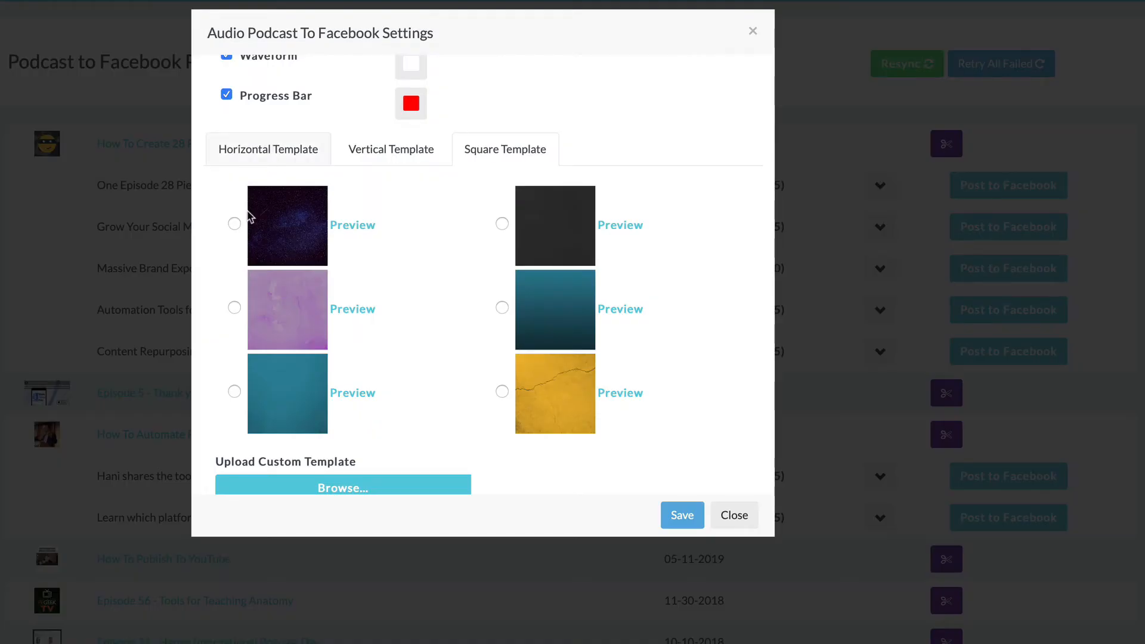
{"action": "left_click", "coordinate": [234, 391]}
Step: Set the default snippet duration to 120 seconds and save the workflow settings
{"action": "scroll", "coordinate": [234, 391], "scroll_direction": "down", "scroll_amount": 3}
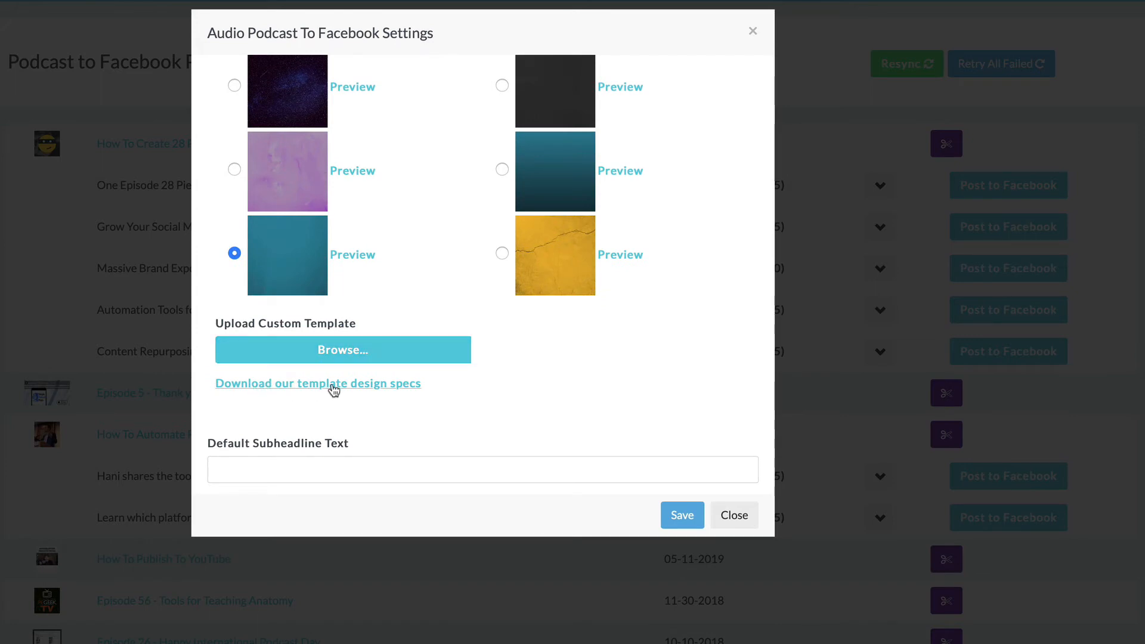
{"action": "scroll", "coordinate": [334, 390], "scroll_direction": "down", "scroll_amount": 4}
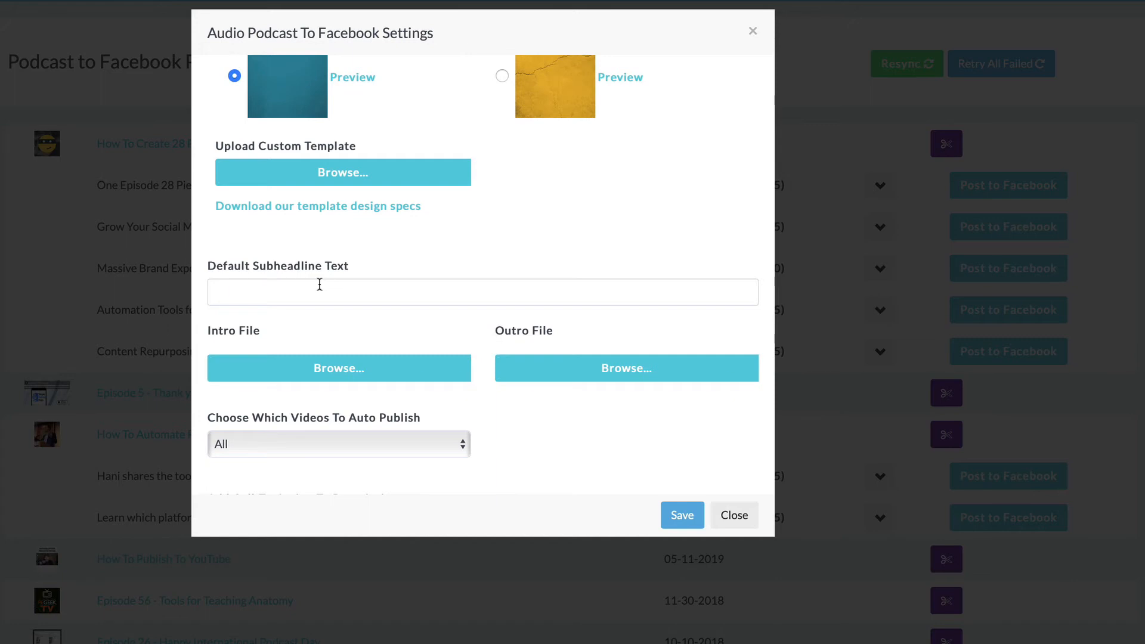
{"action": "scroll", "coordinate": [319, 284], "scroll_direction": "down", "scroll_amount": 5}
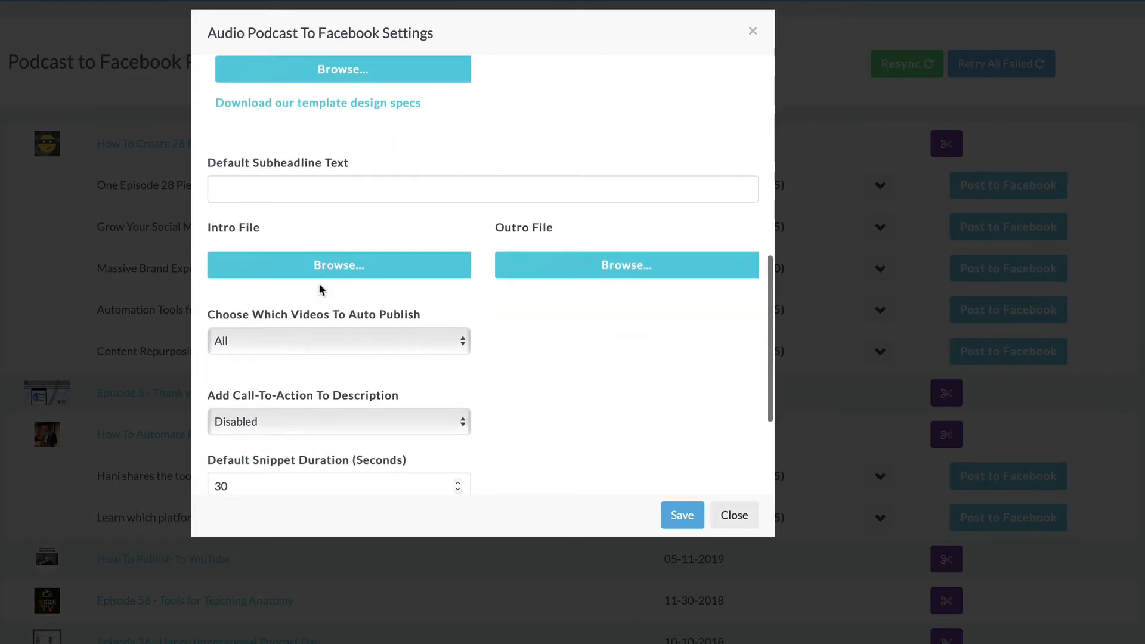
{"action": "scroll", "coordinate": [318, 283], "scroll_direction": "down", "scroll_amount": 1}
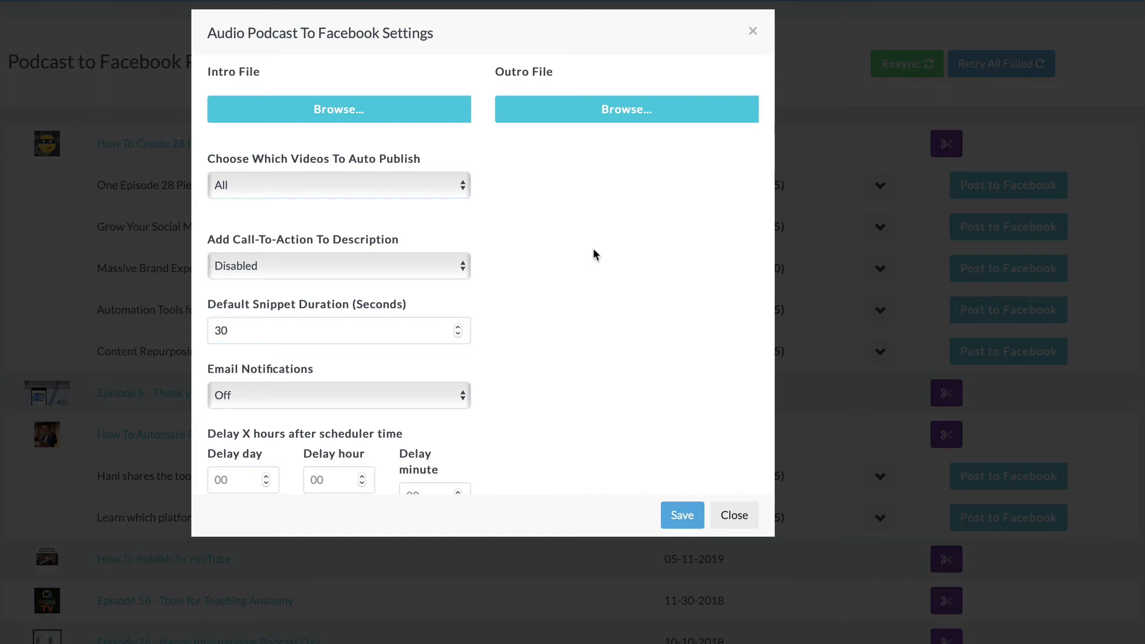
{"action": "scroll", "coordinate": [593, 249], "scroll_direction": "down", "scroll_amount": 1}
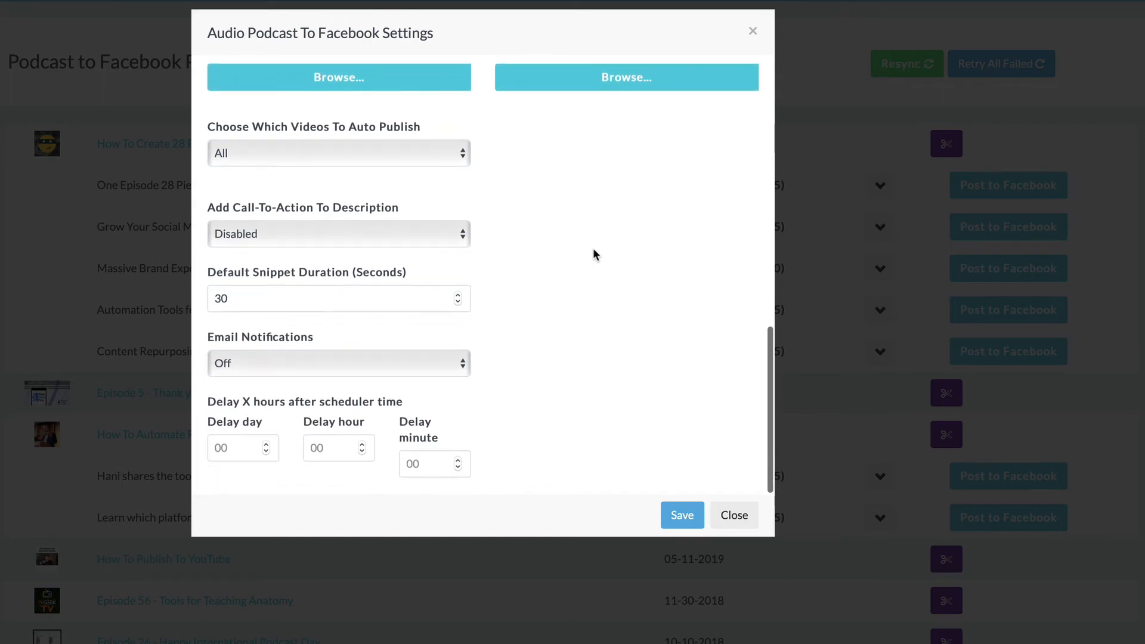
{"action": "left_click_drag", "start_coordinate": [243, 297], "coordinate": [210, 296]}
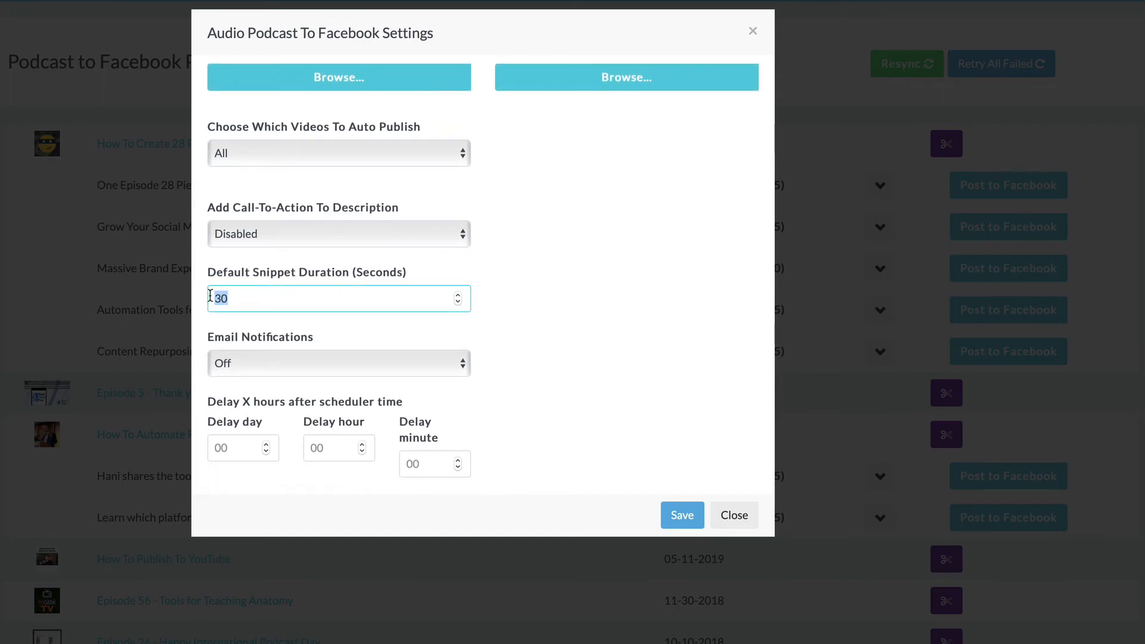
{"action": "type", "text": "120"}
{"action": "left_click", "coordinate": [685, 517]}
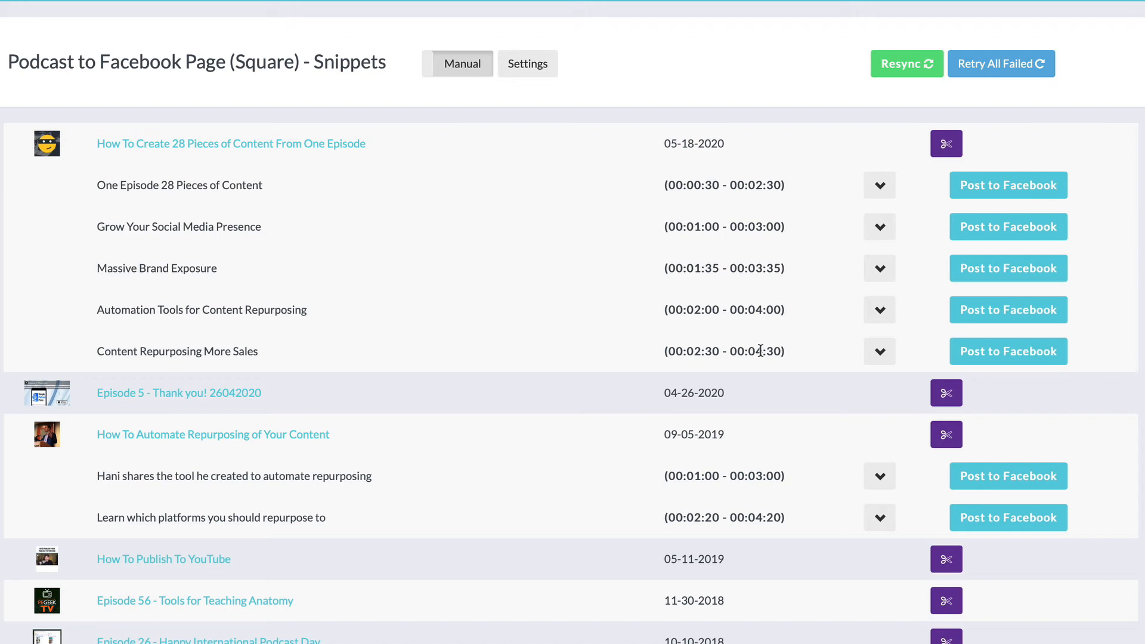
Step: Open the custom publish settings for the "One Episode 28 Pieces of Content" snippet and trim its description to "One Episode = 28 Pieces of Content"
{"action": "left_click", "coordinate": [890, 193]}
{"action": "left_click", "coordinate": [885, 158]}
{"action": "left_click", "coordinate": [1002, 187]}
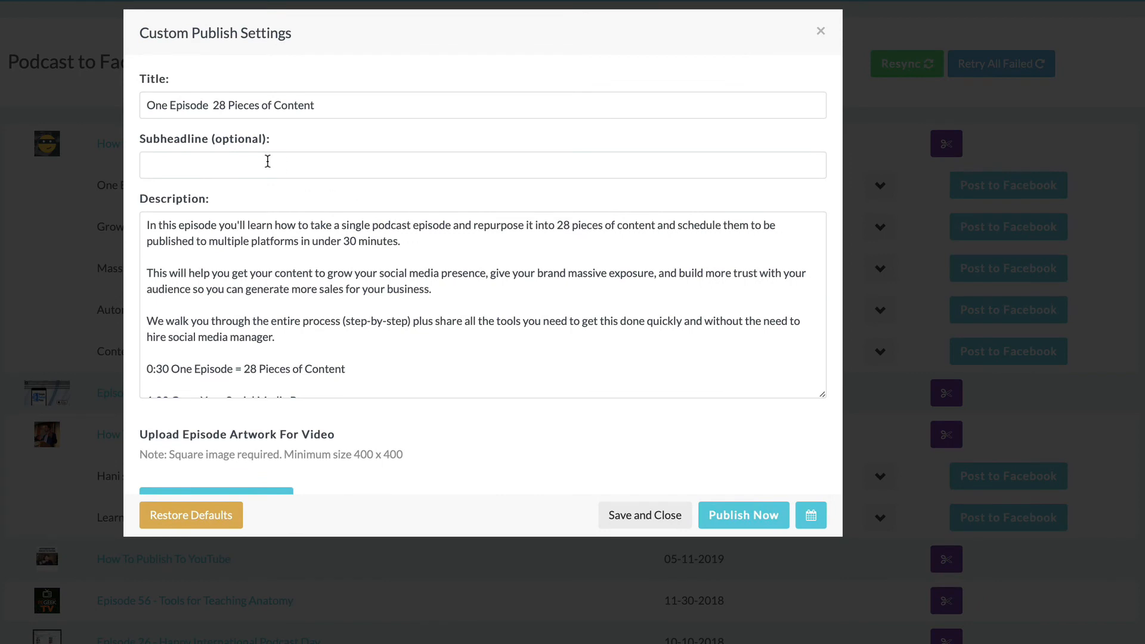
{"action": "scroll", "coordinate": [184, 240], "scroll_direction": "down", "scroll_amount": 3}
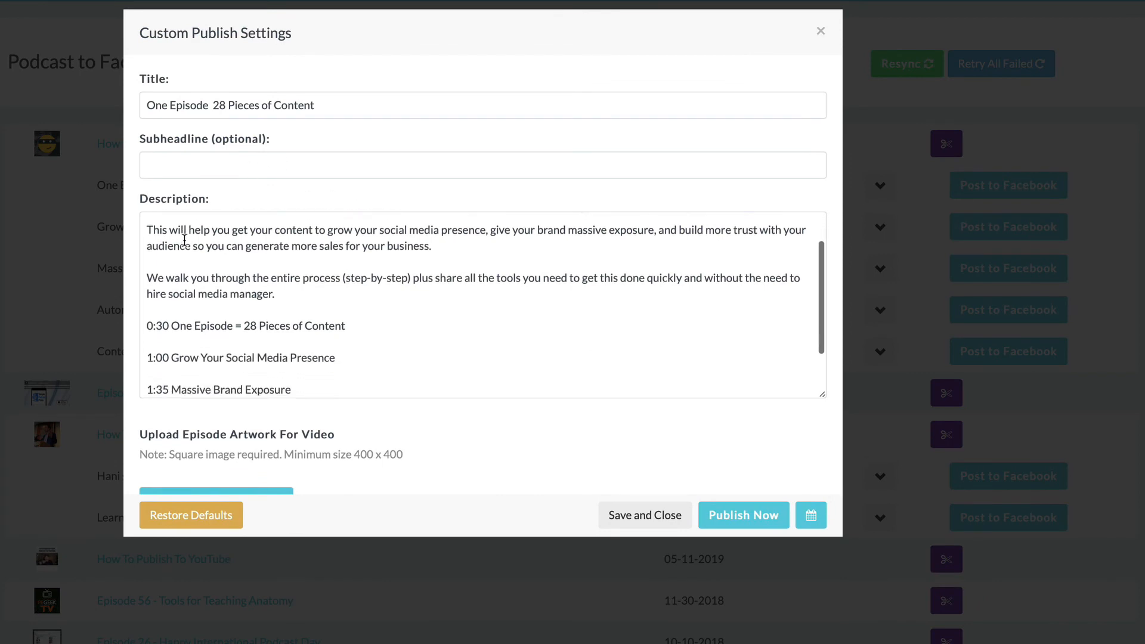
{"action": "scroll", "coordinate": [185, 240], "scroll_direction": "up", "scroll_amount": 3}
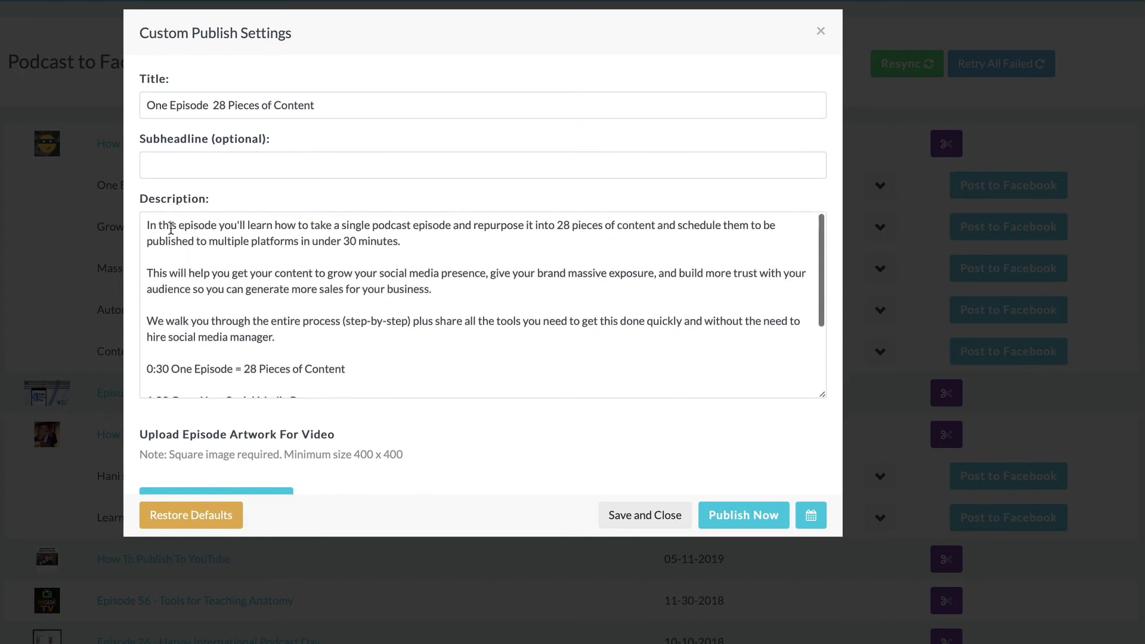
{"action": "scroll", "coordinate": [171, 328], "scroll_direction": "down", "scroll_amount": 2}
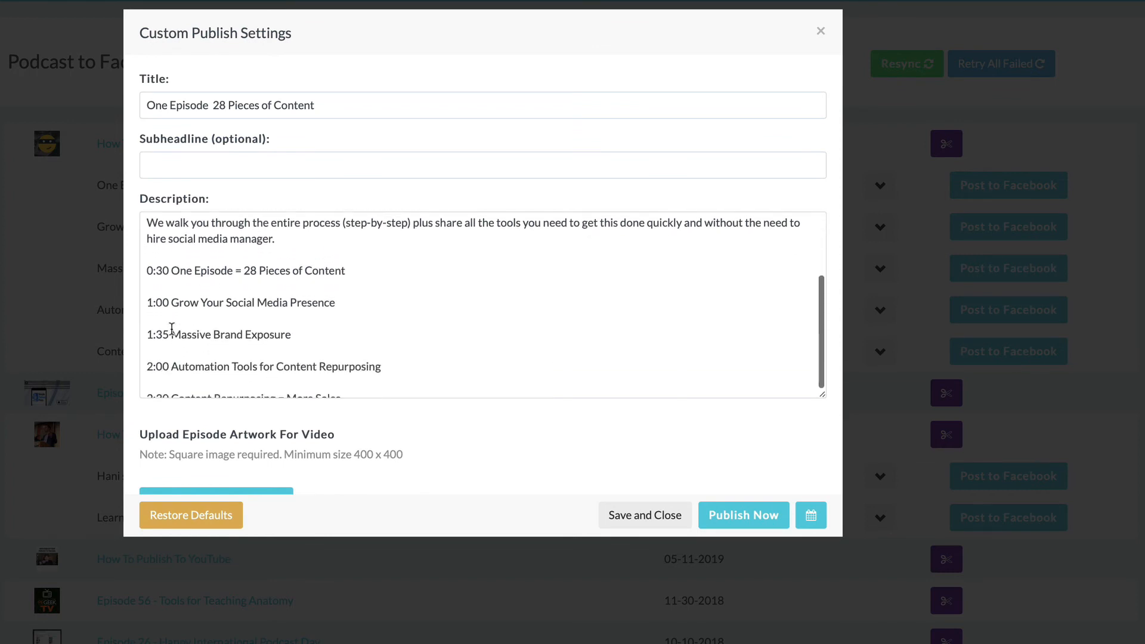
{"action": "scroll", "coordinate": [171, 328], "scroll_direction": "up", "scroll_amount": 3}
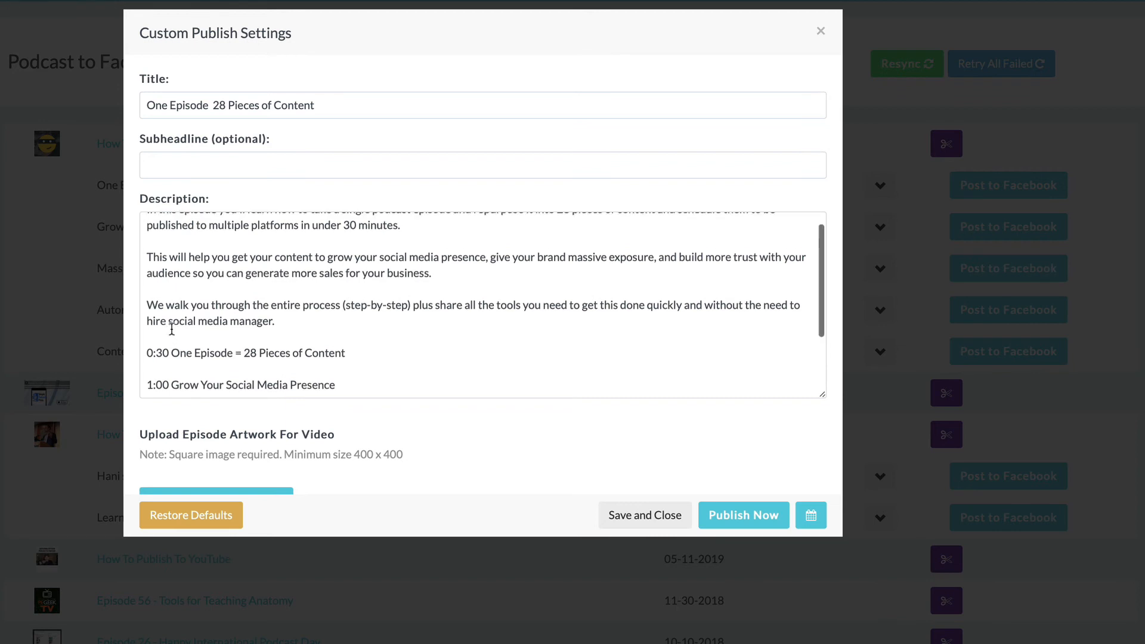
{"action": "scroll", "coordinate": [171, 329], "scroll_direction": "up", "scroll_amount": 1}
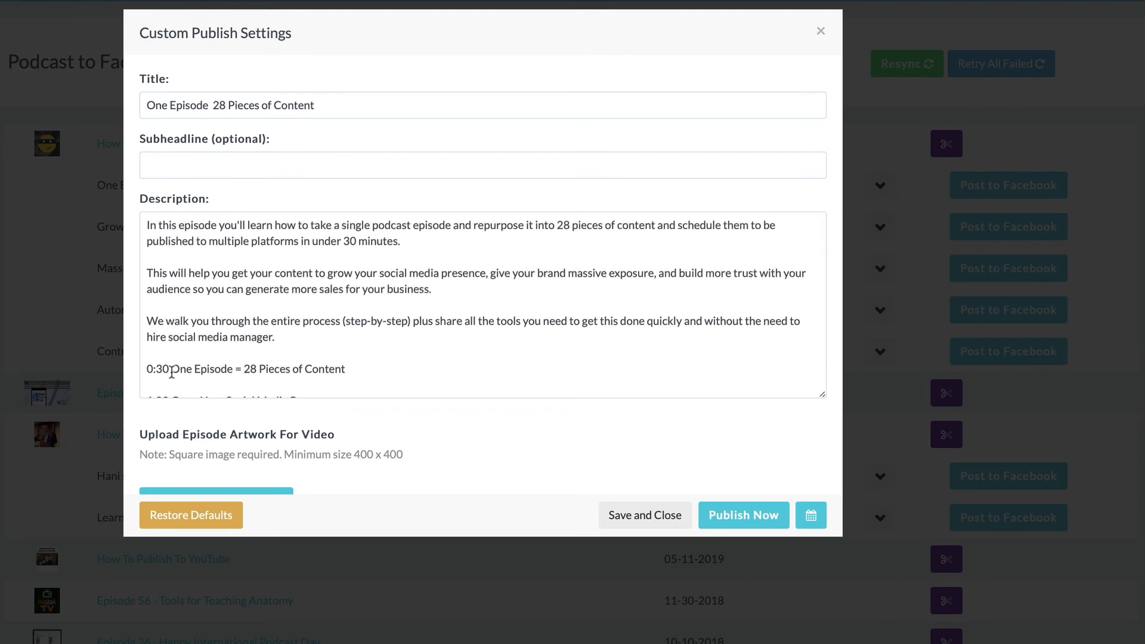
{"action": "left_click_drag", "start_coordinate": [171, 368], "coordinate": [141, 224]}
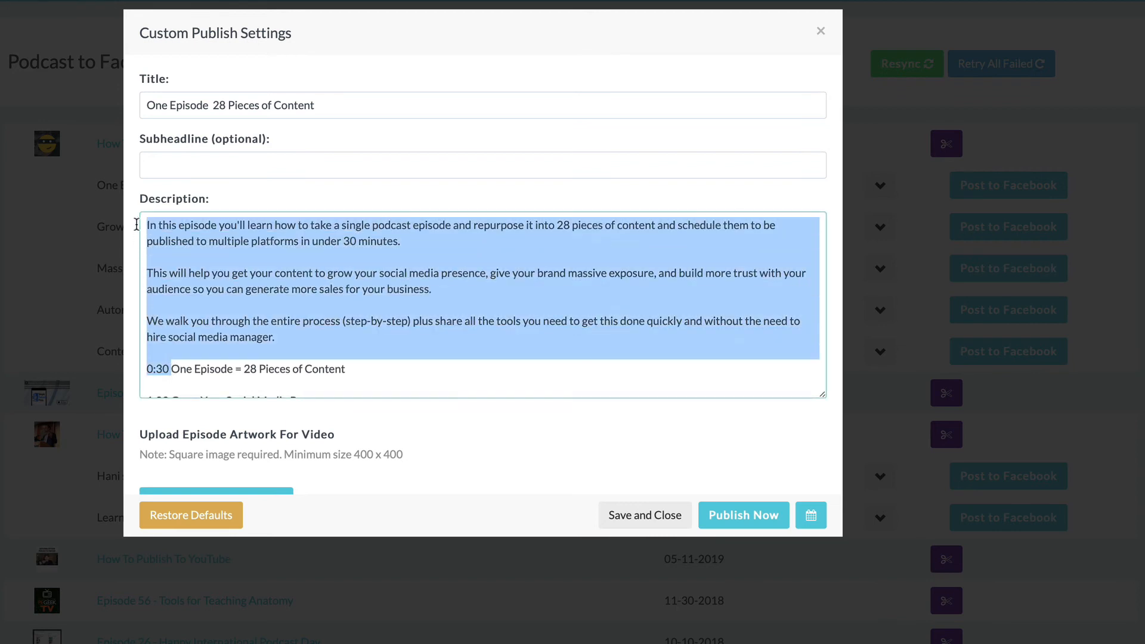
{"action": "key", "text": "BackSpace"}
{"action": "left_click_drag", "start_coordinate": [380, 350], "coordinate": [335, 225]}
{"action": "key", "text": "BackSpace"}
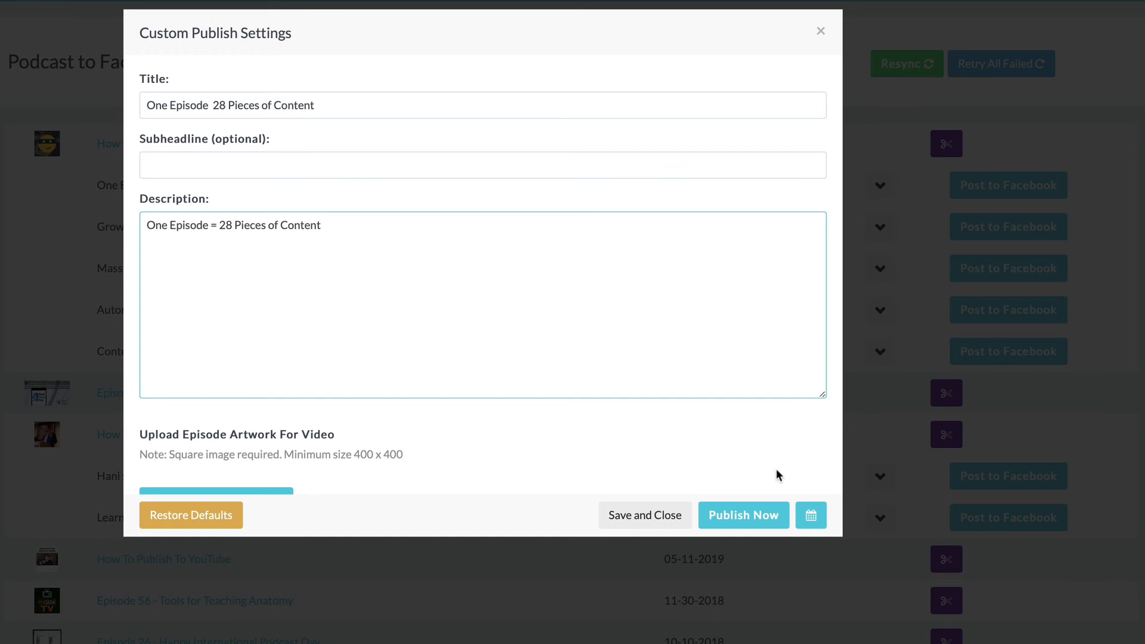
Step: Schedule the snippet to publish on 05/19/2020 at 07:15 AM
{"action": "left_click", "coordinate": [813, 519]}
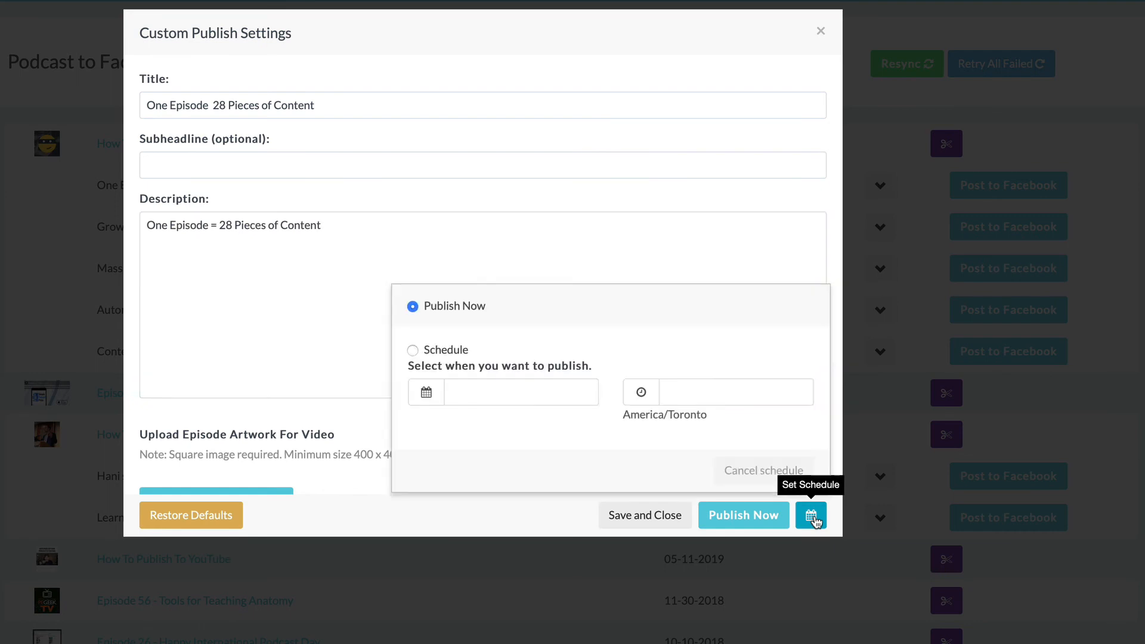
{"action": "left_click", "coordinate": [412, 350]}
{"action": "left_click", "coordinate": [424, 396]}
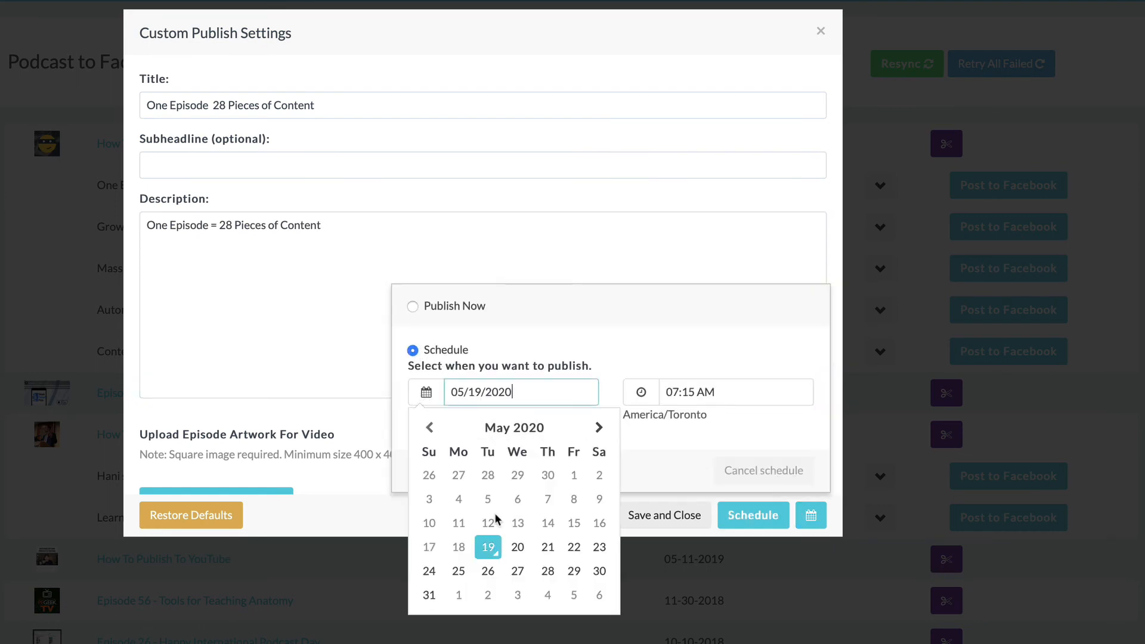
{"action": "left_click", "coordinate": [492, 547]}
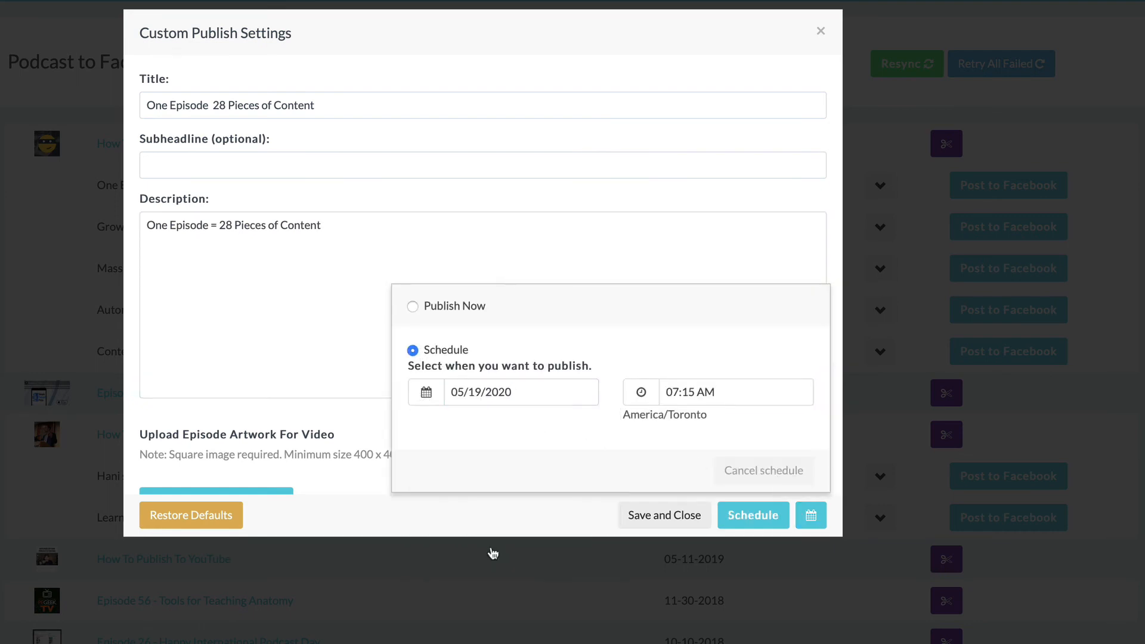
{"action": "left_click", "coordinate": [767, 514]}
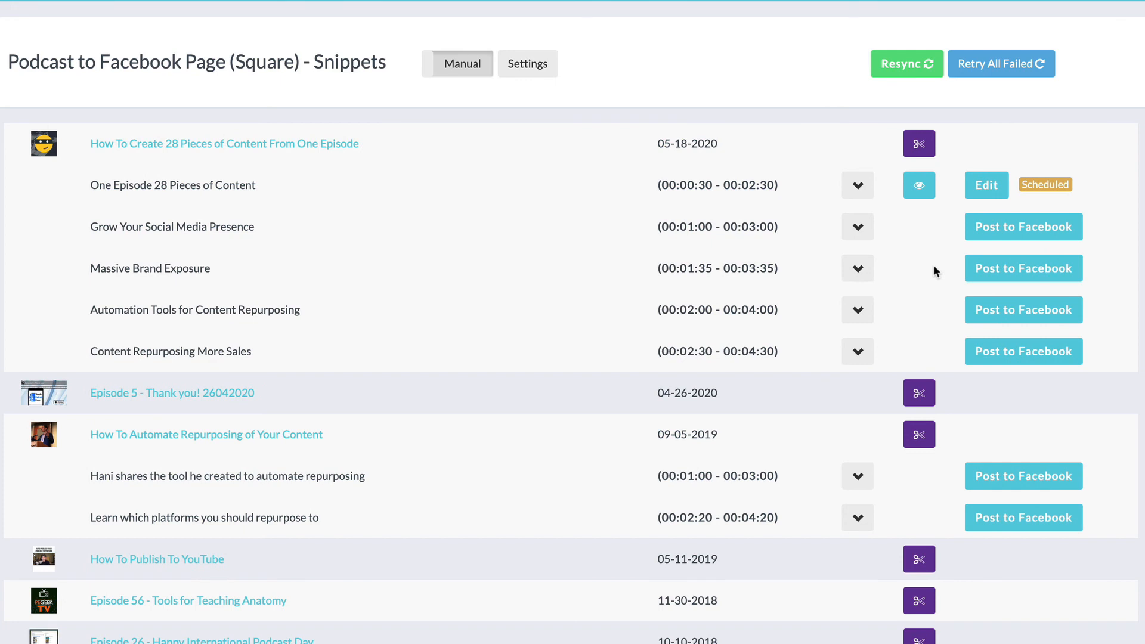
{"action": "mouse_move", "coordinate": [1052, 184]}
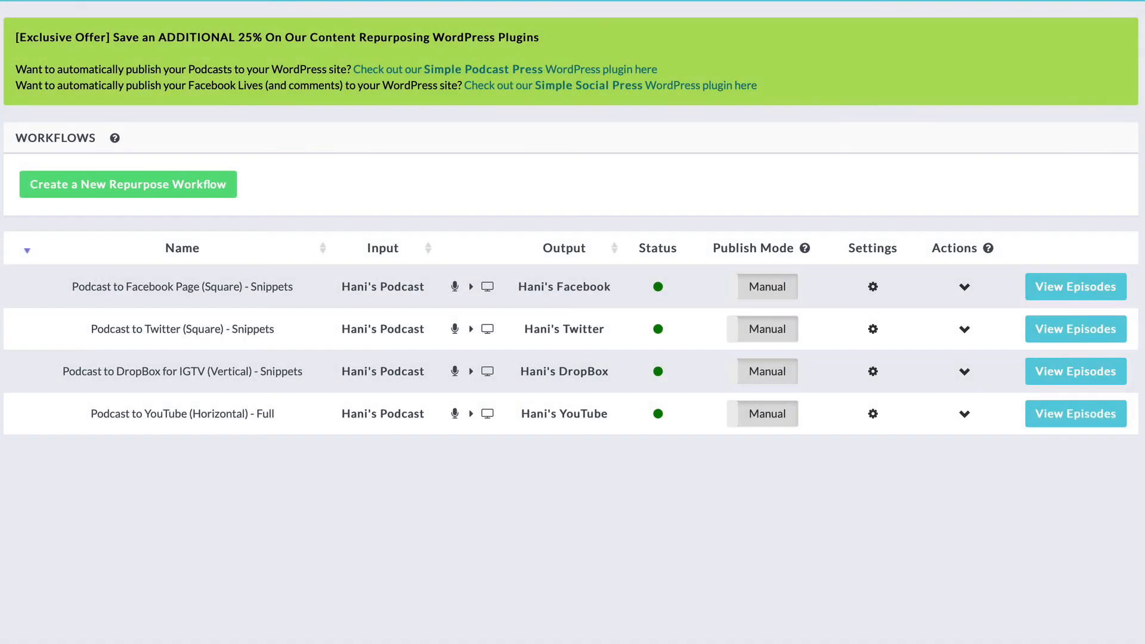
Step: Start a new repurpose workflow named "Podcast to Facebook Group (Square) - Snippets"
{"action": "left_click", "coordinate": [149, 190]}
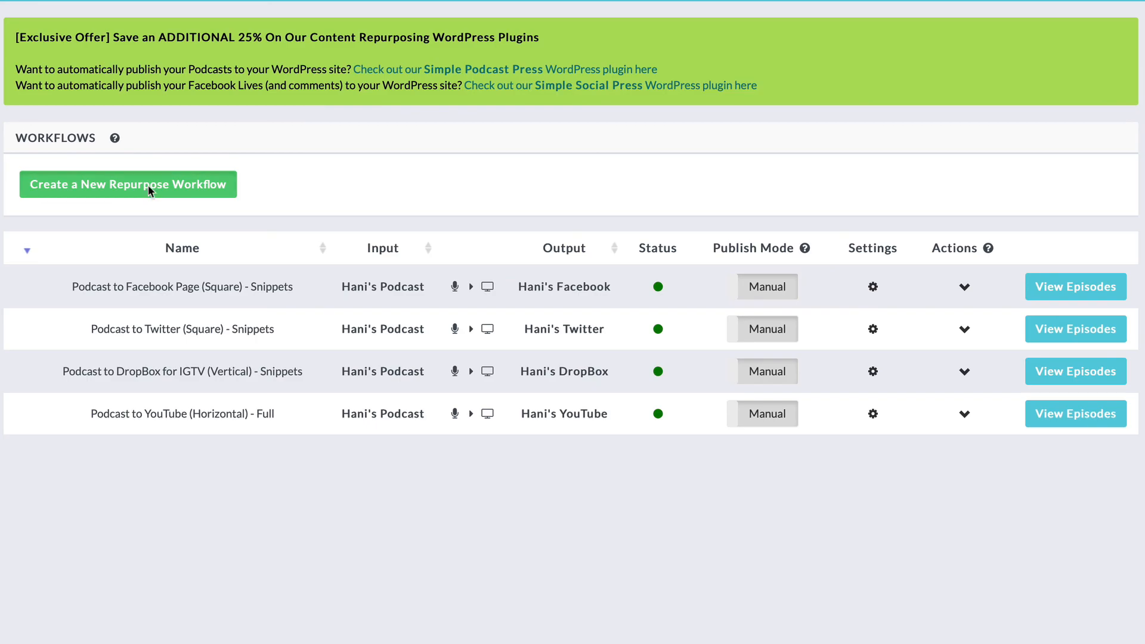
{"action": "type", "text": "Podcast to Facebook Group (Square) - Snippets"}
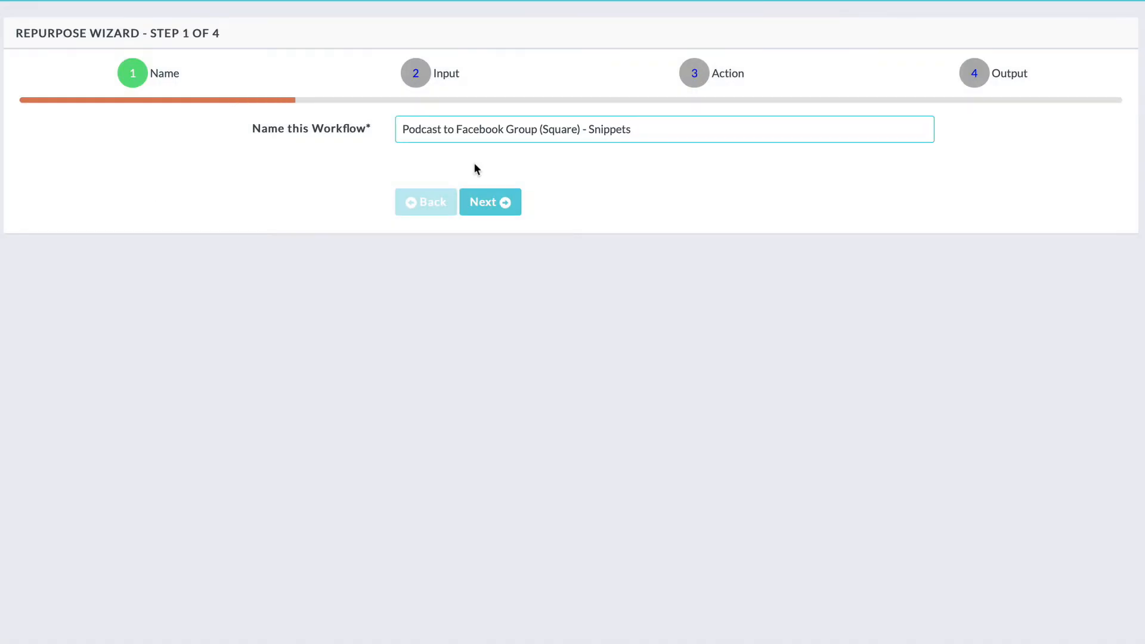
{"action": "left_click", "coordinate": [483, 201]}
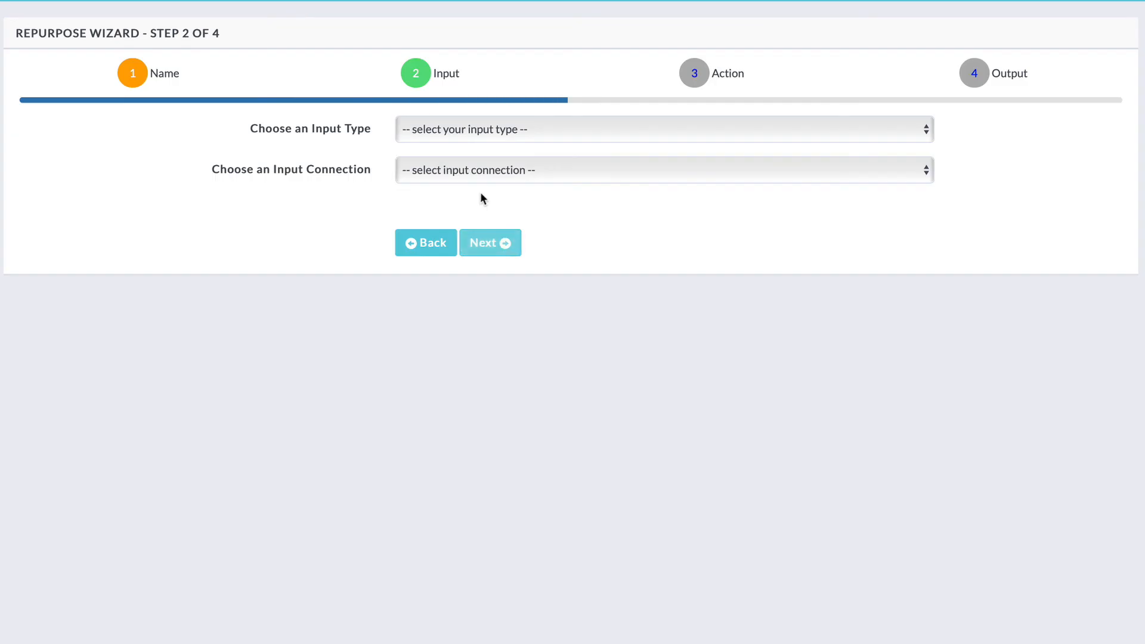
Step: Set the workflow's input to Audio Podcast Feed with the podcast connection, and its action to Convert Audio to Video for Snippets
{"action": "left_click", "coordinate": [455, 131]}
{"action": "left_click", "coordinate": [453, 145]}
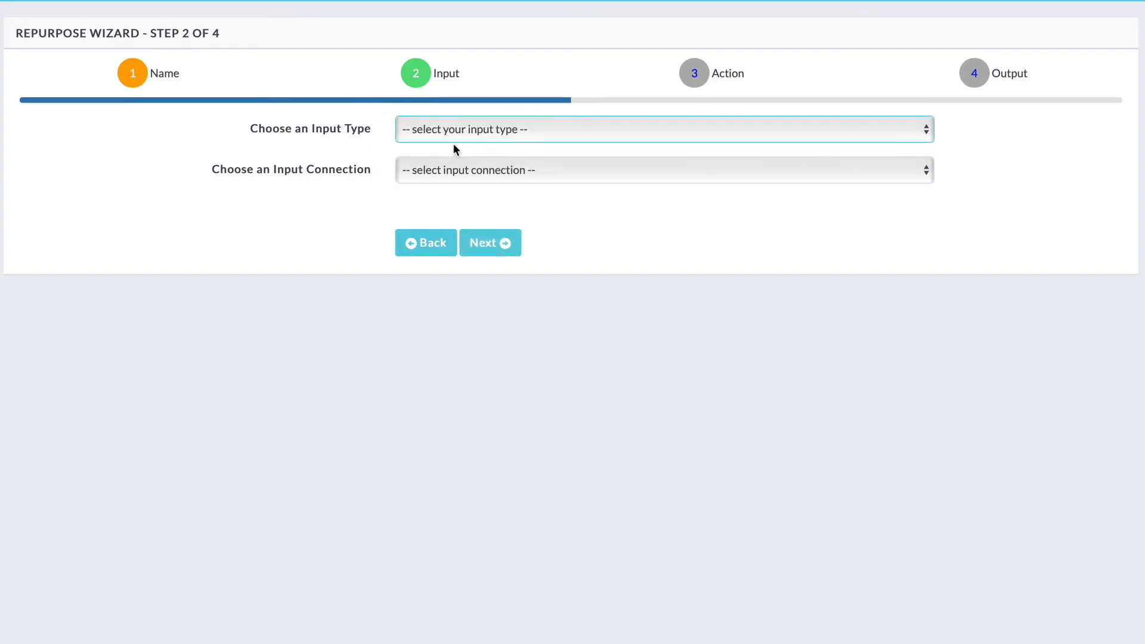
{"action": "left_click", "coordinate": [456, 178]}
{"action": "left_click", "coordinate": [482, 238]}
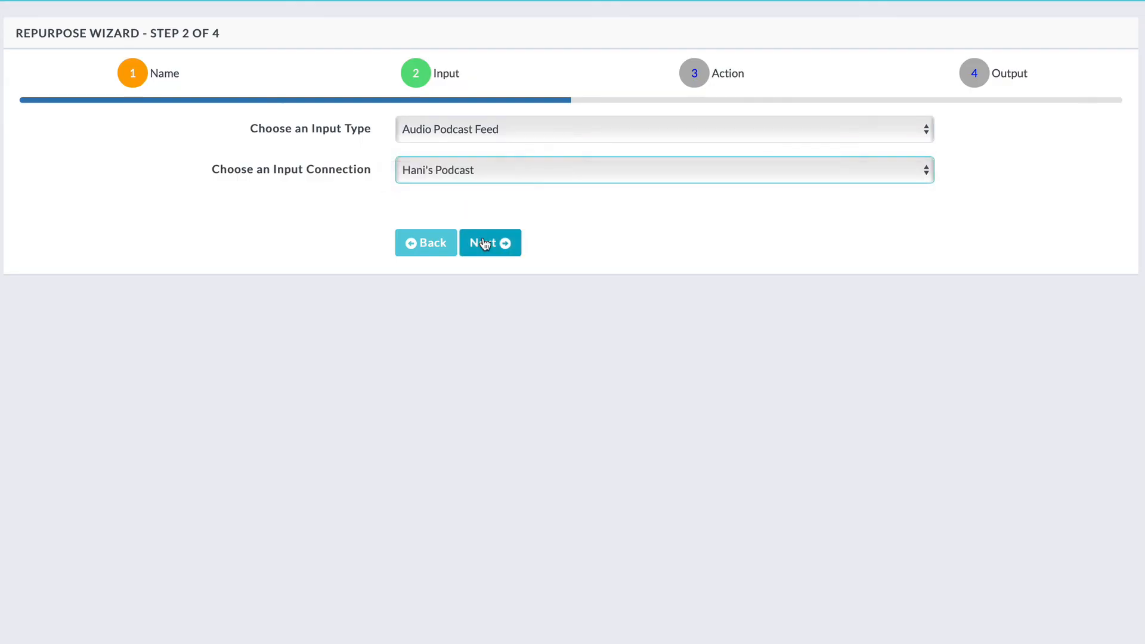
{"action": "left_click", "coordinate": [460, 174]}
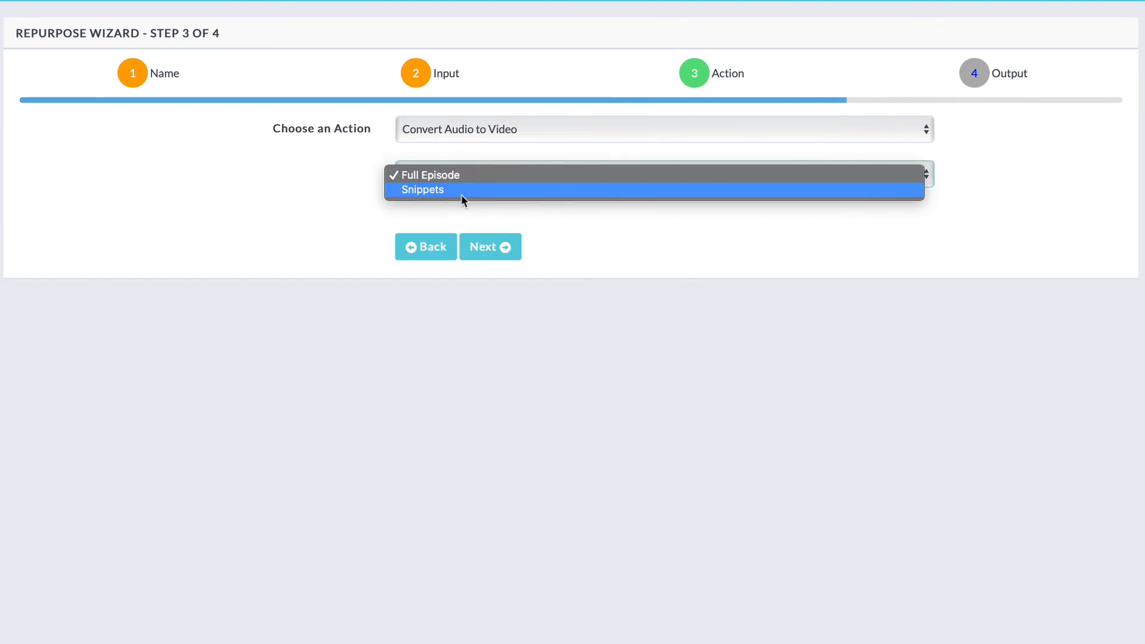
{"action": "left_click", "coordinate": [461, 192]}
{"action": "left_click", "coordinate": [483, 261]}
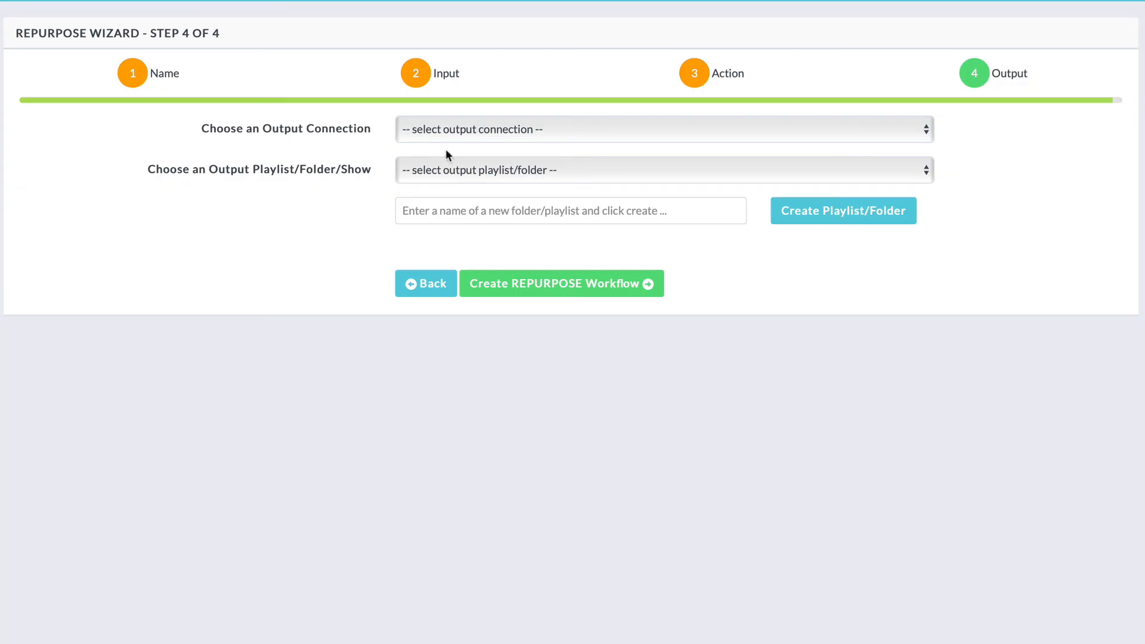
Step: Set the workflow's output to the Facebook connection, with Facebook Group as destination and "Test Page for HM Group" as the group
{"action": "left_click", "coordinate": [438, 127]}
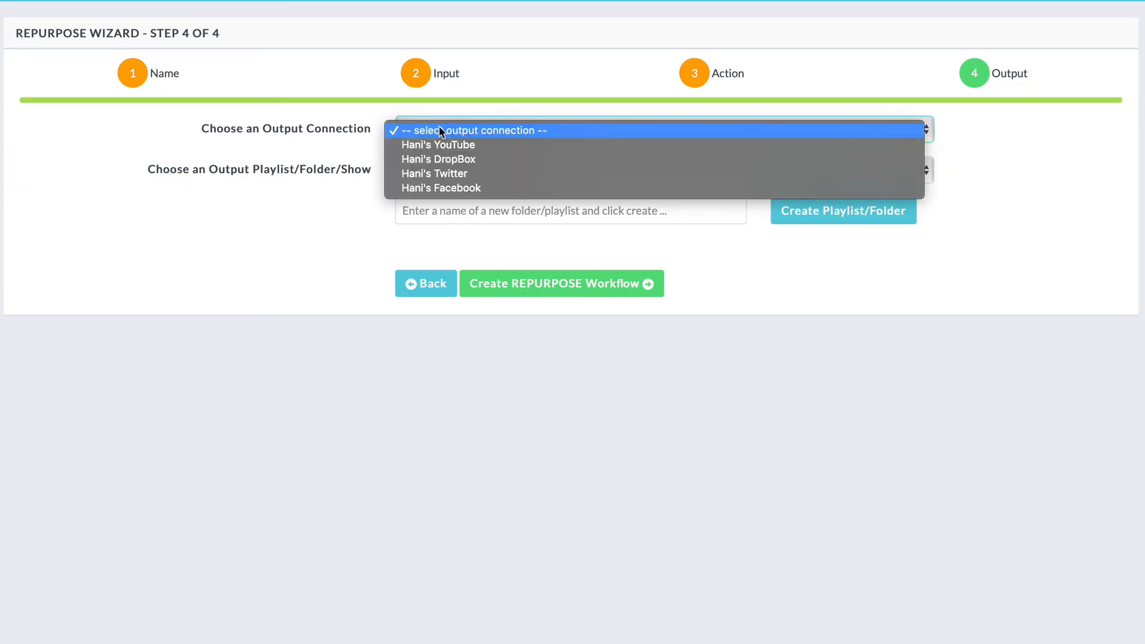
{"action": "left_click", "coordinate": [448, 190]}
{"action": "left_click", "coordinate": [450, 179]}
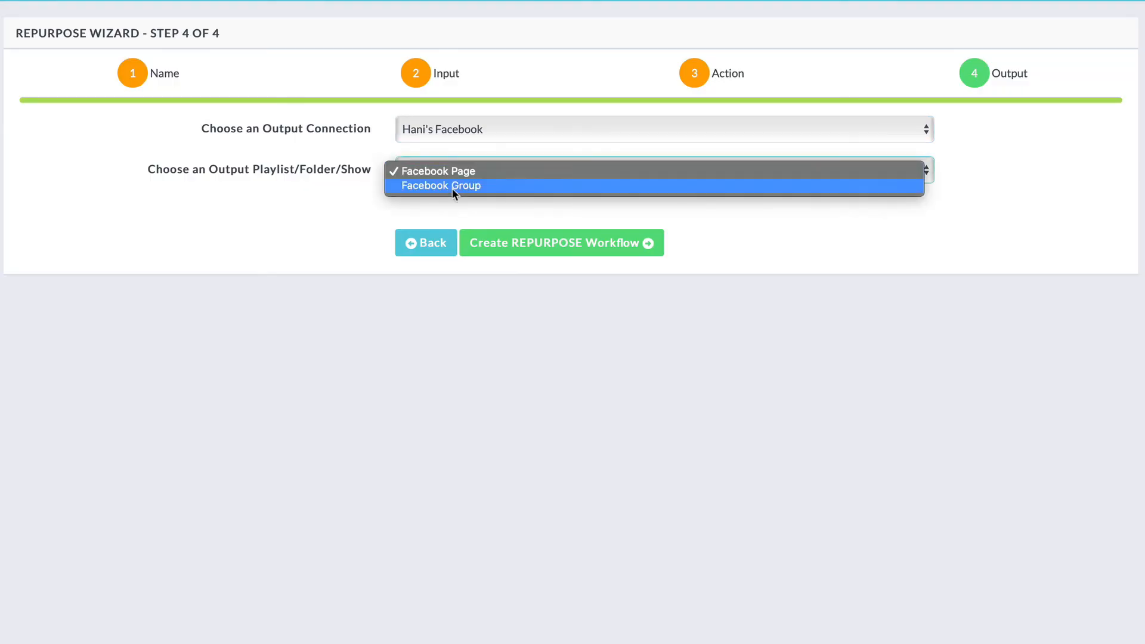
{"action": "left_click", "coordinate": [452, 188]}
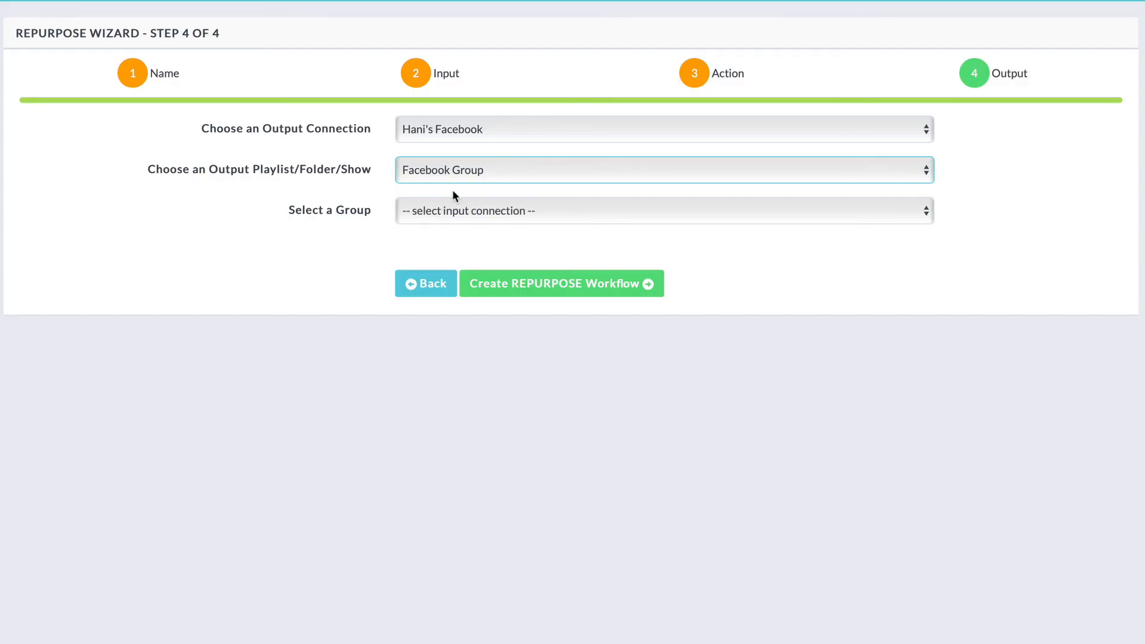
{"action": "left_click", "coordinate": [453, 210]}
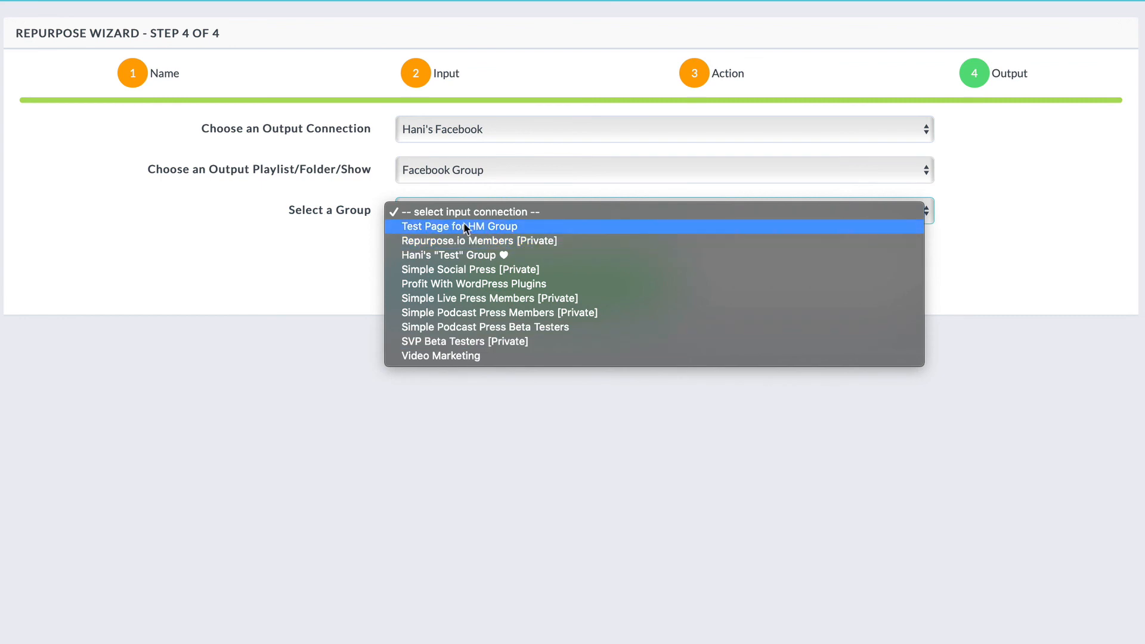
{"action": "left_click", "coordinate": [463, 226]}
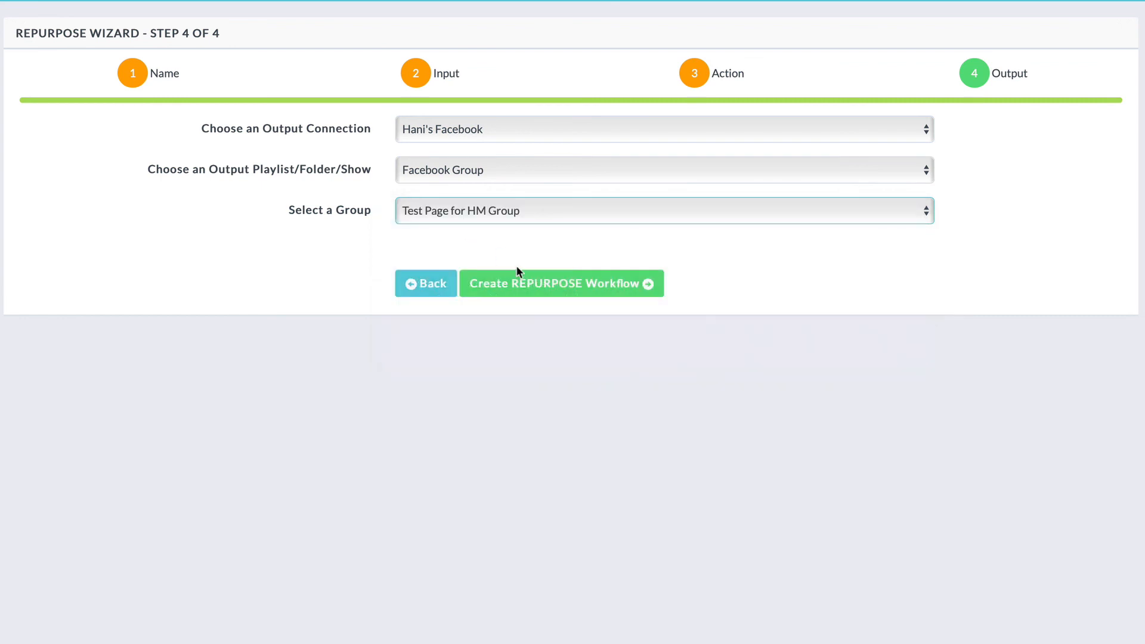
Step: Switch to Facebook in a new browser tab, open the "Test" group's settings, and examine the Apps section
{"action": "key", "text": "super+t"}
{"action": "type", "text": "fac"}
{"action": "key", "text": "Return"}
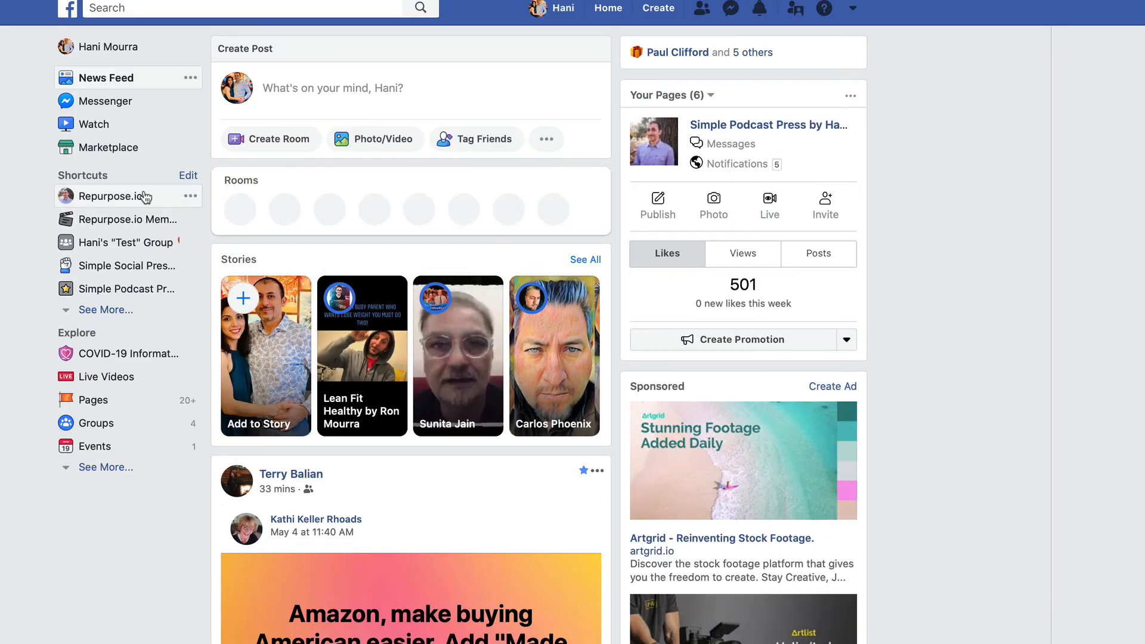
{"action": "left_click", "coordinate": [120, 246]}
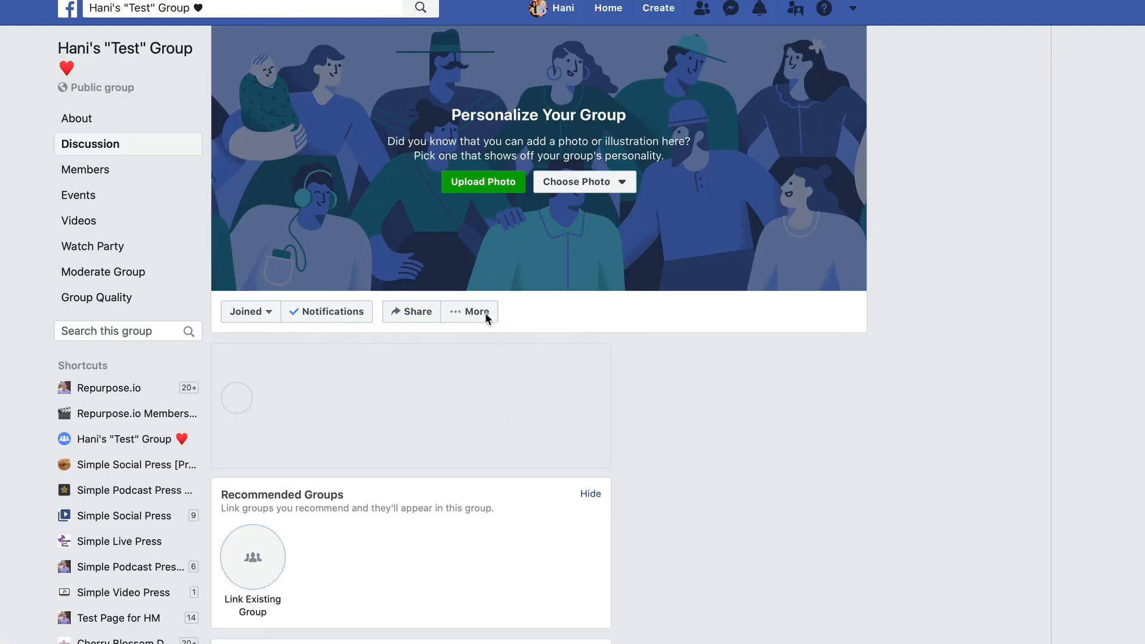
{"action": "left_click", "coordinate": [481, 313]}
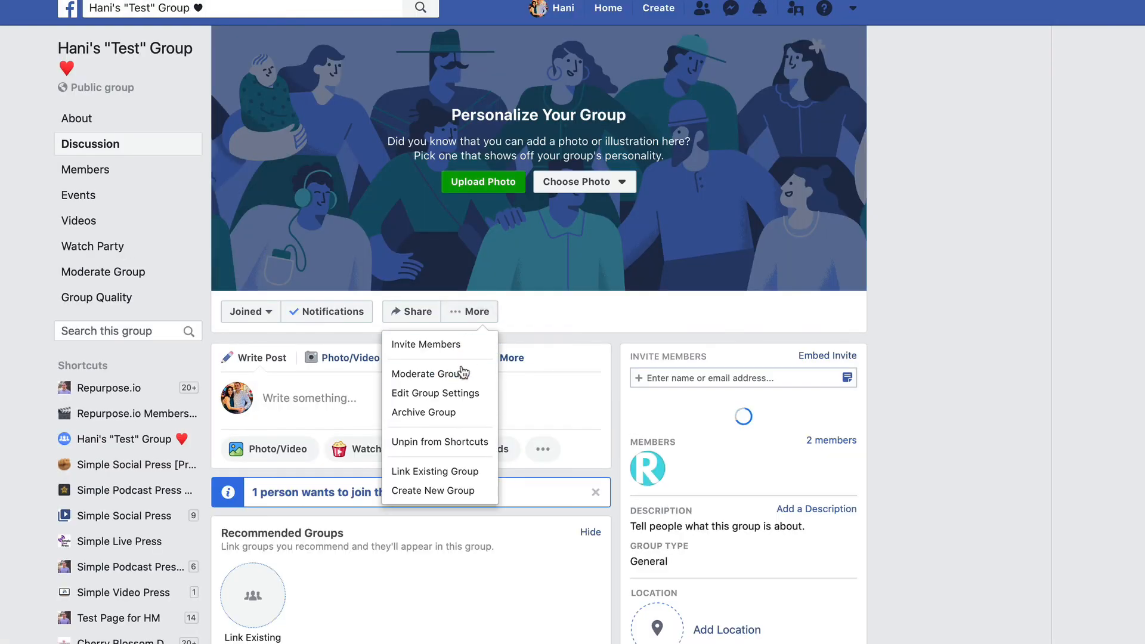
{"action": "left_click", "coordinate": [452, 393]}
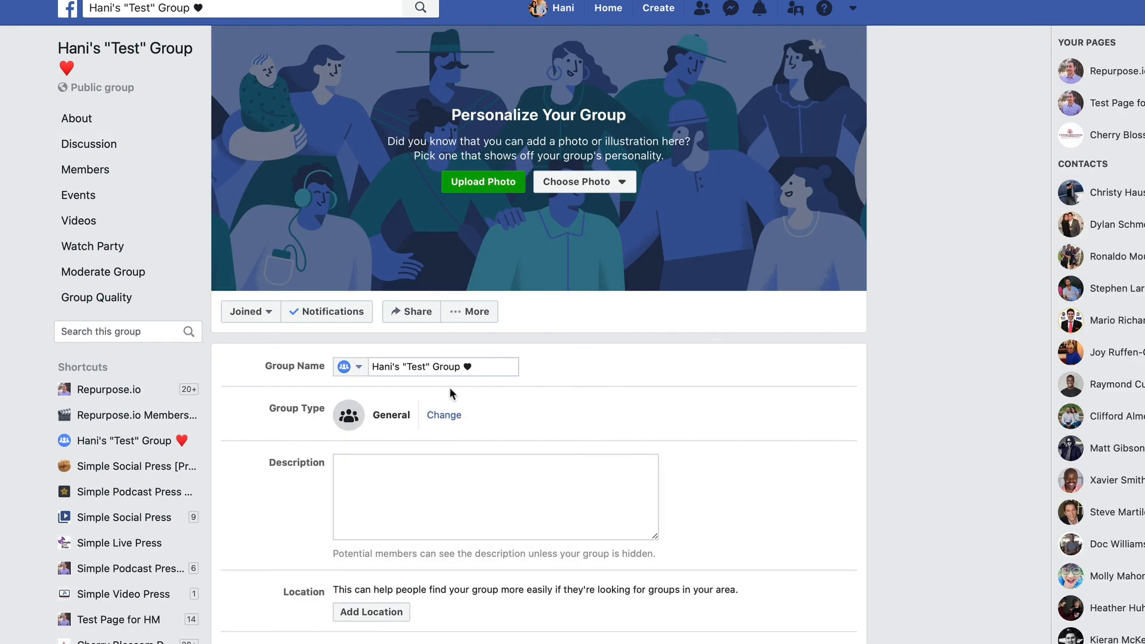
{"action": "scroll", "coordinate": [449, 387], "scroll_direction": "down", "scroll_amount": 4}
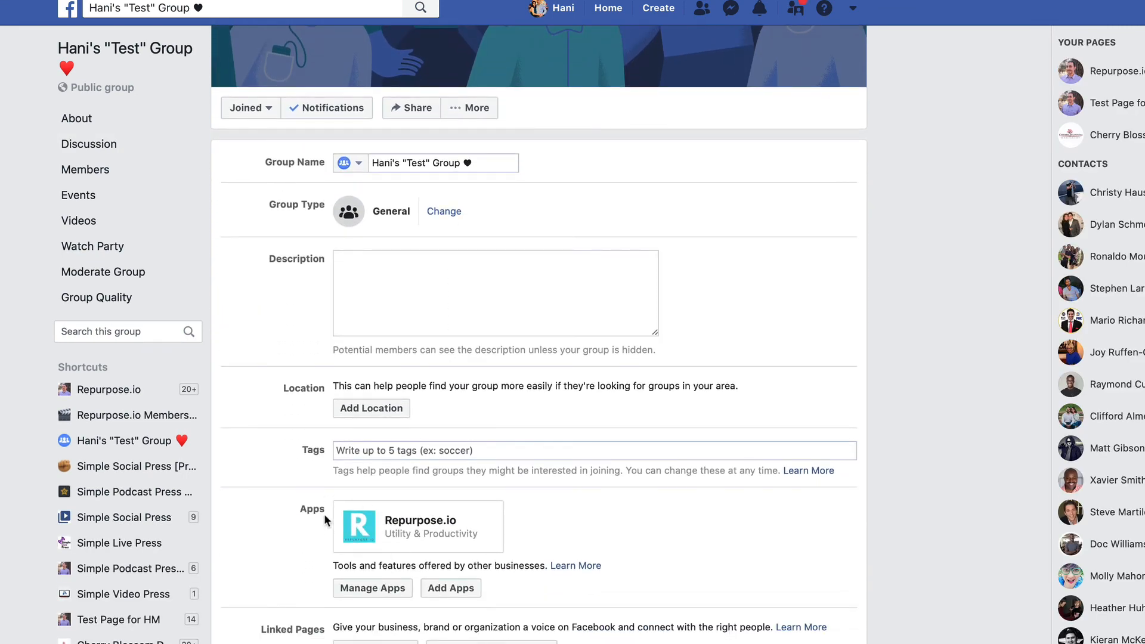